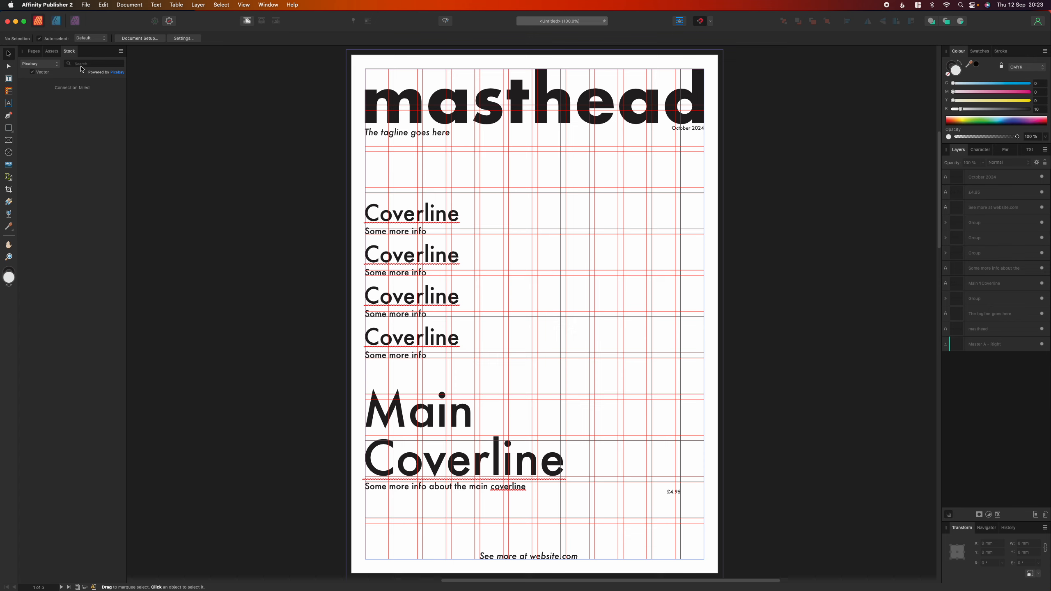
# Step: Search the Pixabay stock library for "barcode" and place the black-and-white numbered vector barcode on the cover
pyautogui.write('barcode')
pyautogui.press('Return')
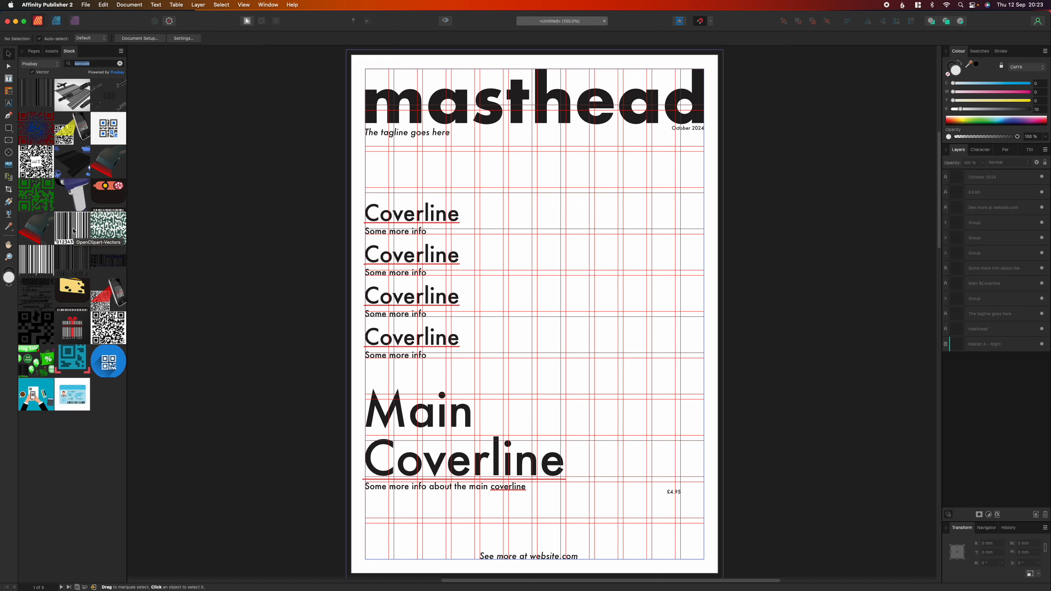
pyautogui.moveTo(73, 232); pyautogui.dragTo(519, 276)
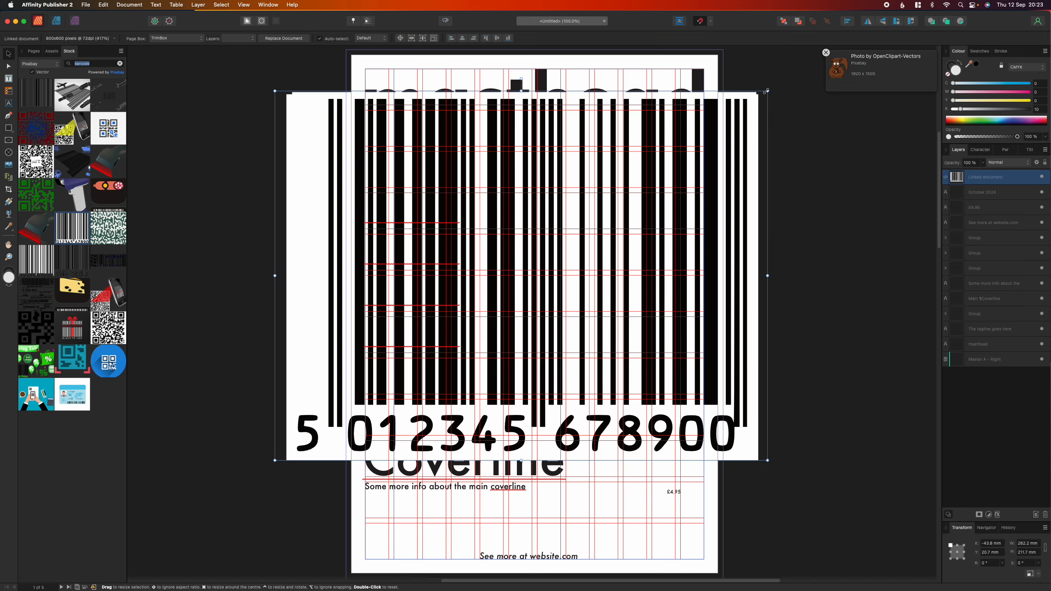
pyautogui.click(826, 53)
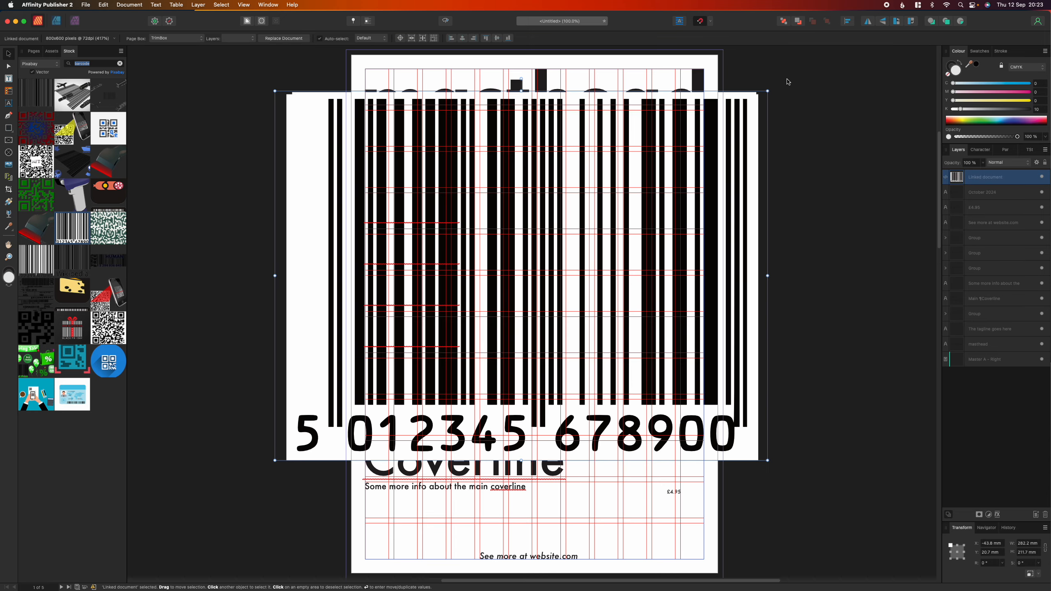
# Step: Shrink the barcode into the cover's lower-right area and move the £4.95 price text directly above it
pyautogui.moveTo(767, 90); pyautogui.dragTo(664, 535)
pyautogui.moveTo(678, 493); pyautogui.dragTo(671, 522)
pyautogui.click(668, 497)
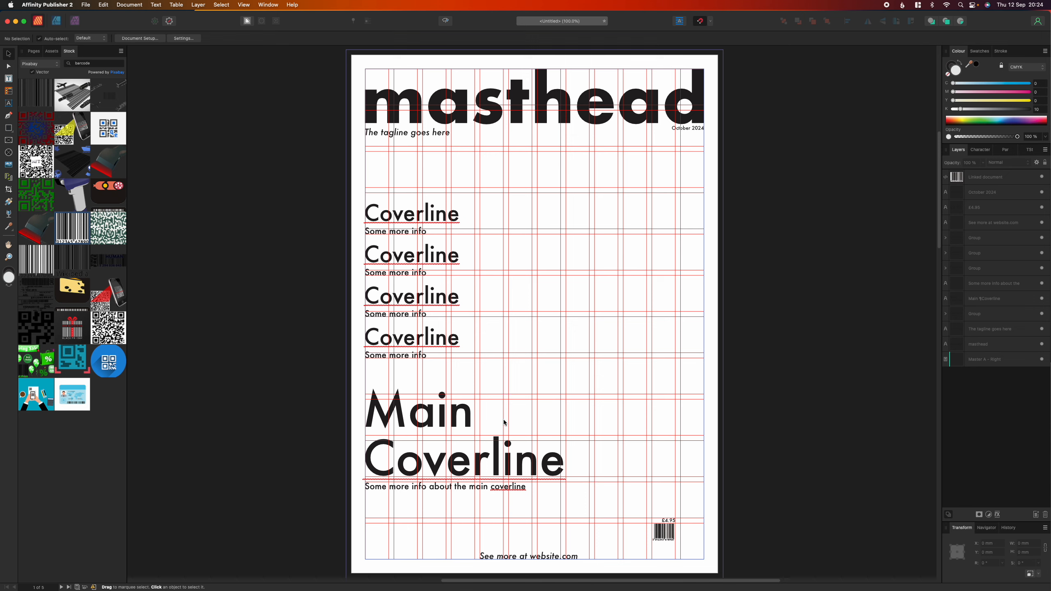
# Step: Switch the stock image source to Pexels and search for "actor"
pyautogui.click(43, 65)
pyautogui.click(40, 56)
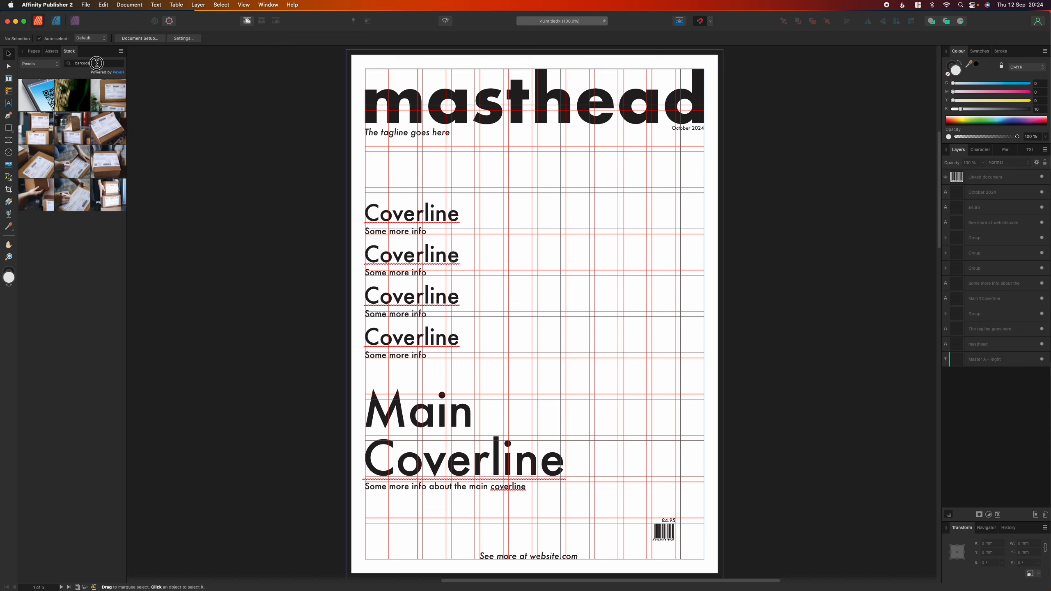
pyautogui.moveTo(97, 63); pyautogui.dragTo(58, 63)
pyautogui.write('ac')
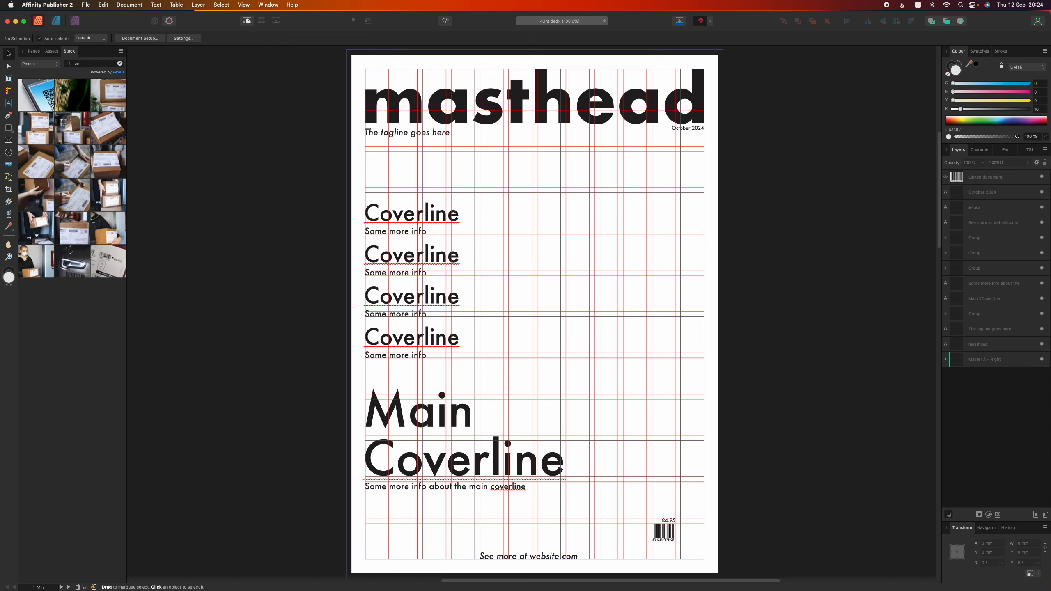
pyautogui.write('tor')
pyautogui.press('Return')
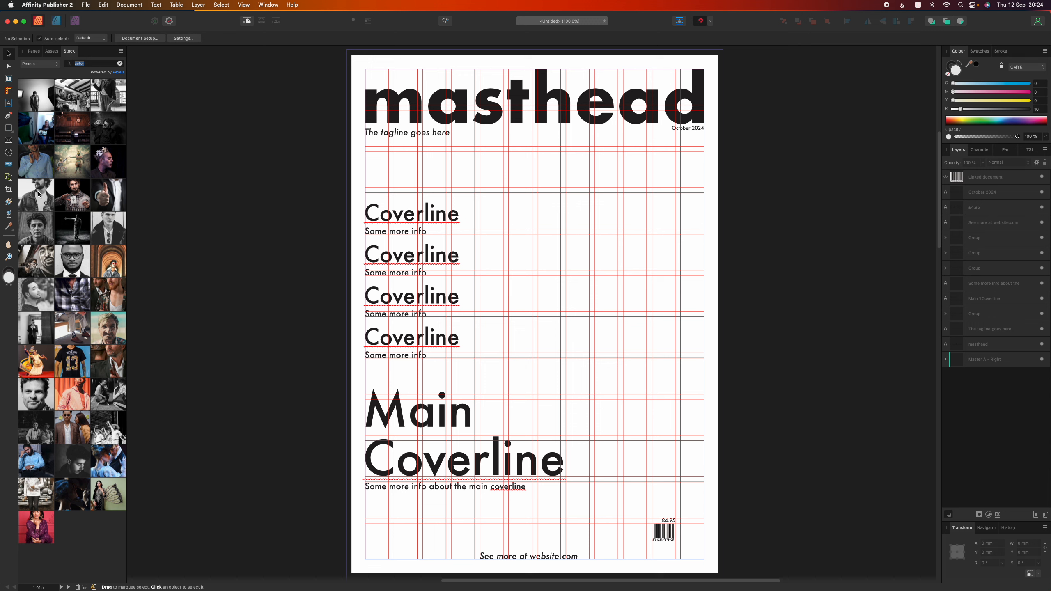
# Step: Place the black-and-white photo of the man in a denim jacket and scale it to about 212 mm wide, filling the cover's lower part
pyautogui.moveTo(39, 194); pyautogui.dragTo(433, 278)
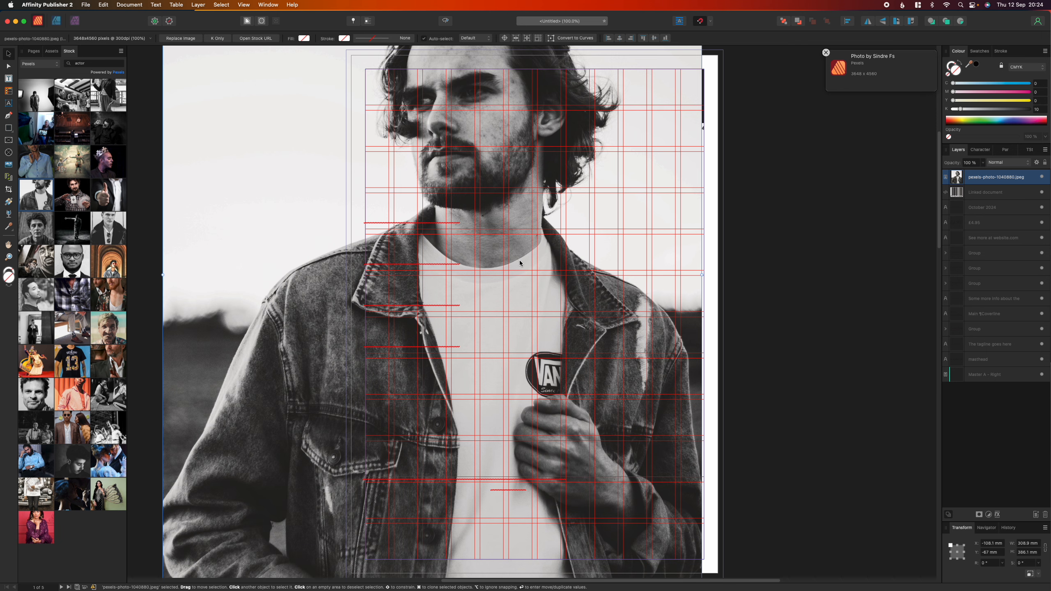
pyautogui.press('super+minus')
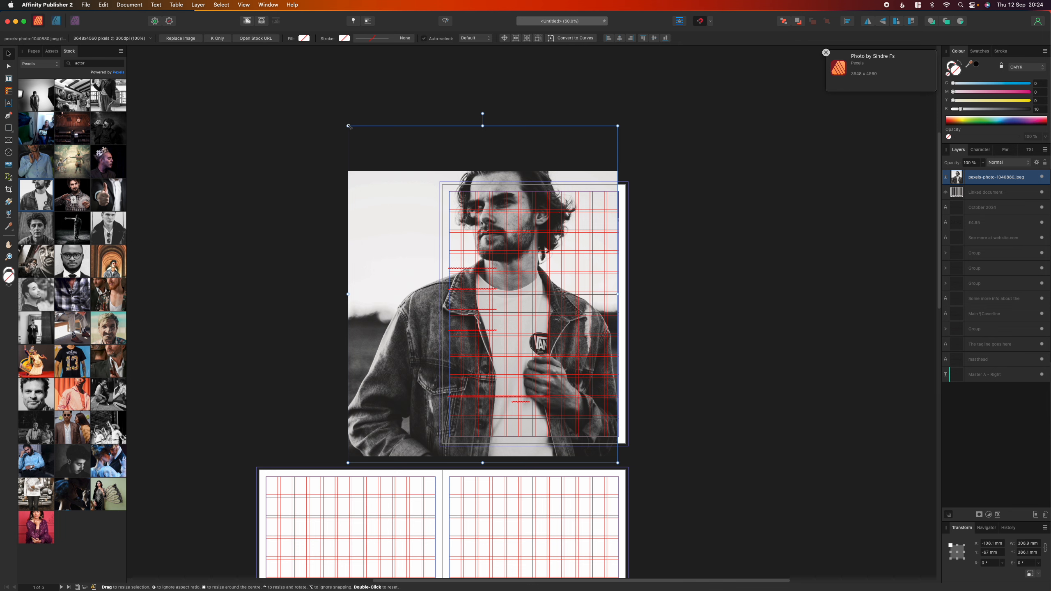
pyautogui.moveTo(353, 130); pyautogui.dragTo(458, 203)
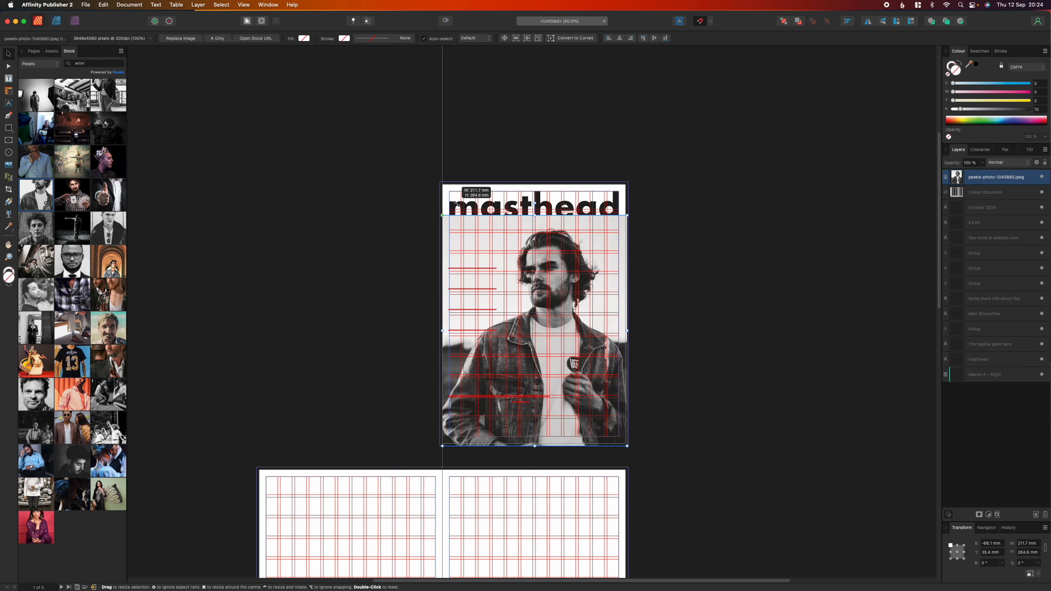
pyautogui.moveTo(457, 203)
pyautogui.mouseDown()
pyautogui.moveTo(419, 182)
pyautogui.moveTo(440, 210)
pyautogui.moveTo(452, 210)
pyautogui.mouseUp()
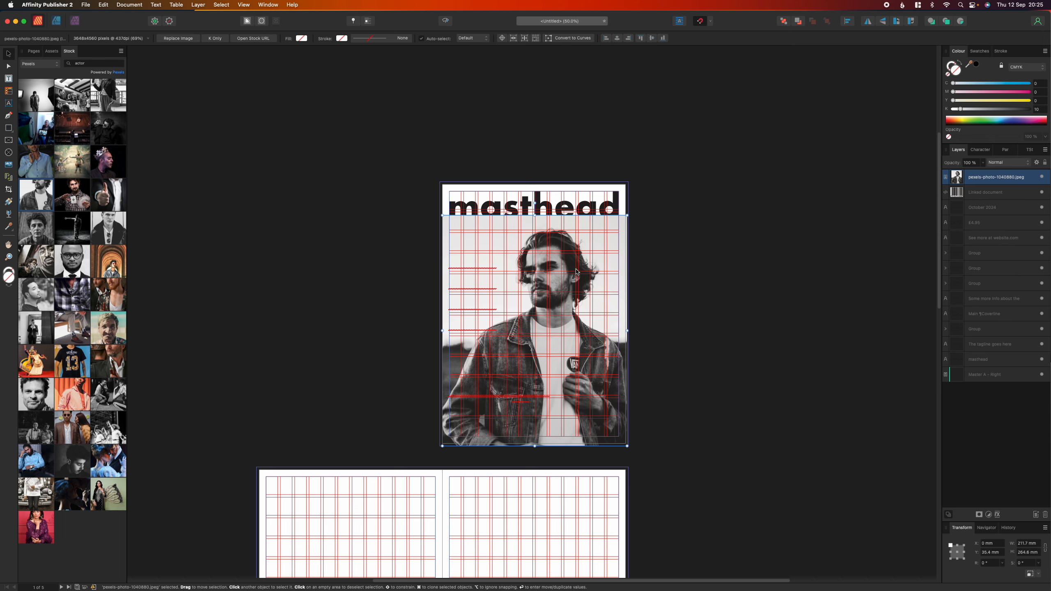
pyautogui.press('super+0')
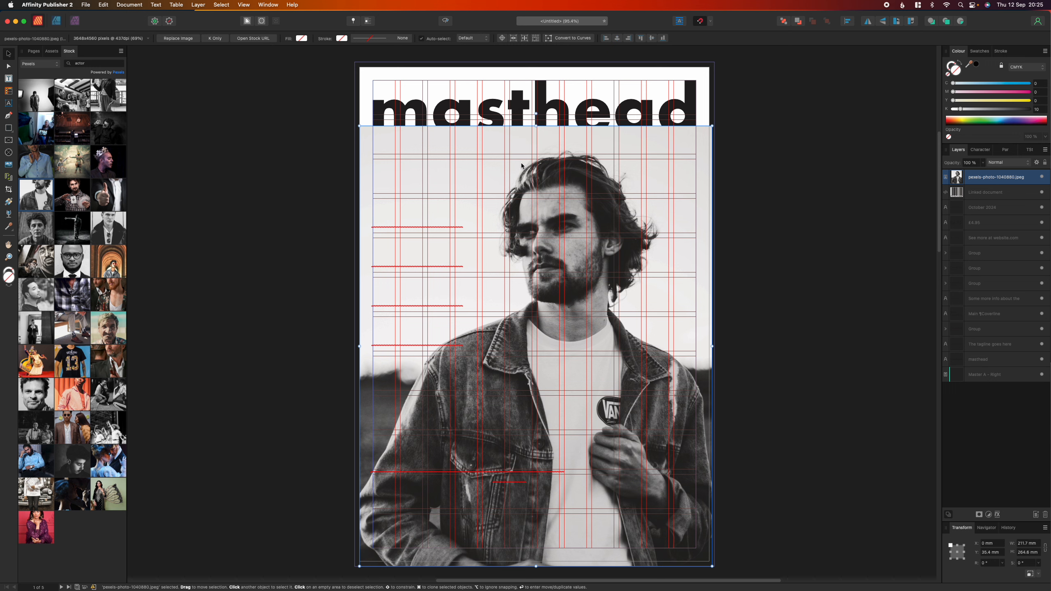
# Step: Duplicate the cover photo and crop the copy to a strip about 14 mm high of plain background from its upper edge
pyautogui.moveTo(485, 164)
pyautogui.mouseDown()
pyautogui.moveTo(546, 188)
pyautogui.moveTo(589, 160)
pyautogui.moveTo(535, 103)
pyautogui.moveTo(543, 107)
pyautogui.moveTo(493, 103)
pyautogui.moveTo(483, 142)
pyautogui.moveTo(495, 106)
pyautogui.moveTo(501, 140)
pyautogui.mouseUp()
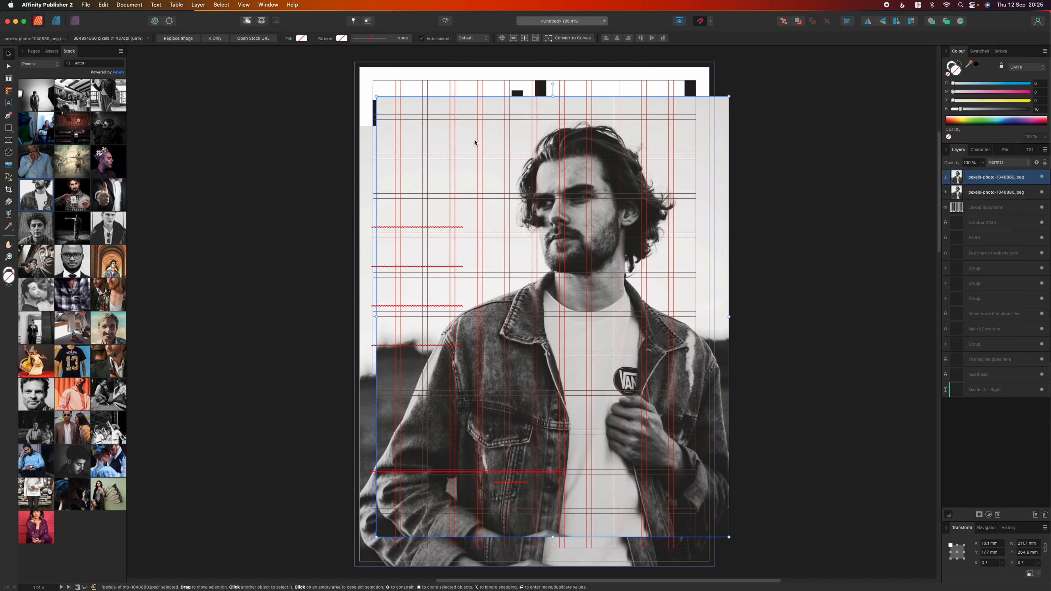
pyautogui.click(8, 190)
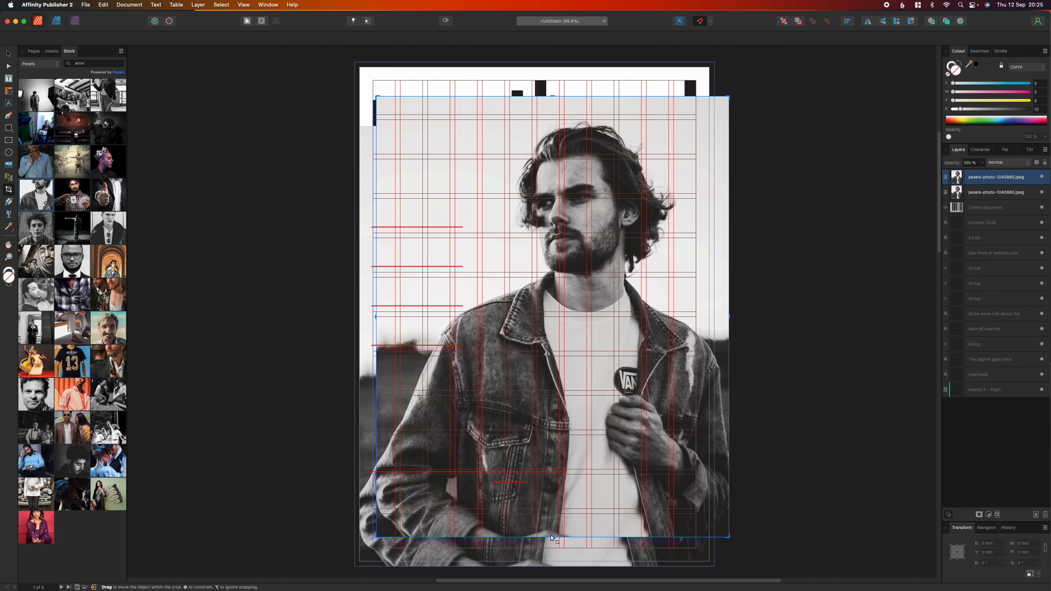
pyautogui.moveTo(551, 536); pyautogui.dragTo(630, 120)
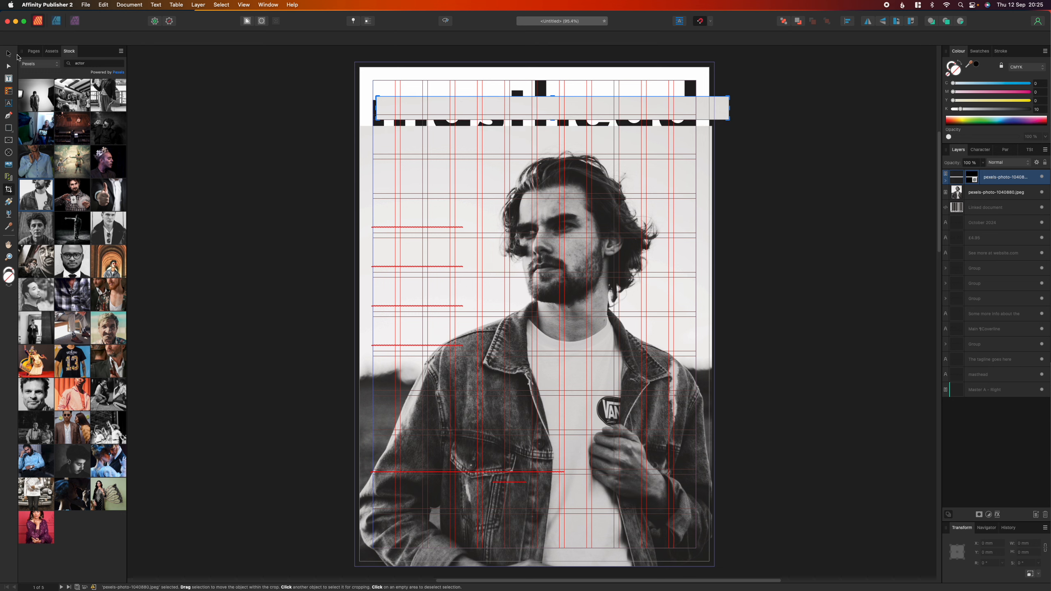
# Step: Move the cropped background strip over the photo's upper edge and shift the main photo slightly left to line up their sides
pyautogui.click(9, 54)
pyautogui.moveTo(484, 109); pyautogui.dragTo(459, 129)
pyautogui.click(311, 146)
pyautogui.click(461, 125)
pyautogui.moveTo(683, 166); pyautogui.dragTo(690, 167)
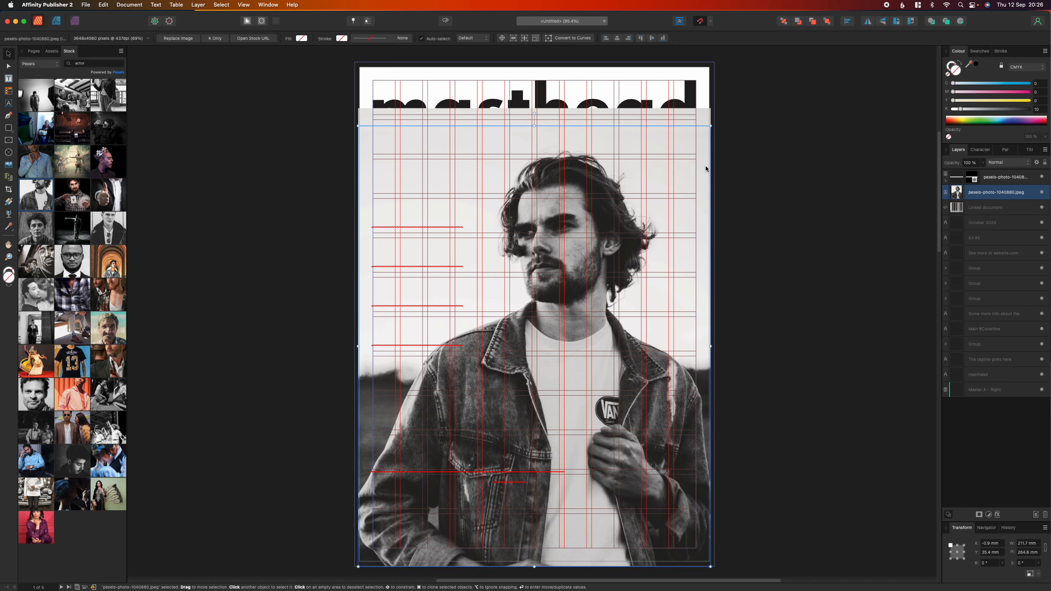
pyautogui.click(745, 157)
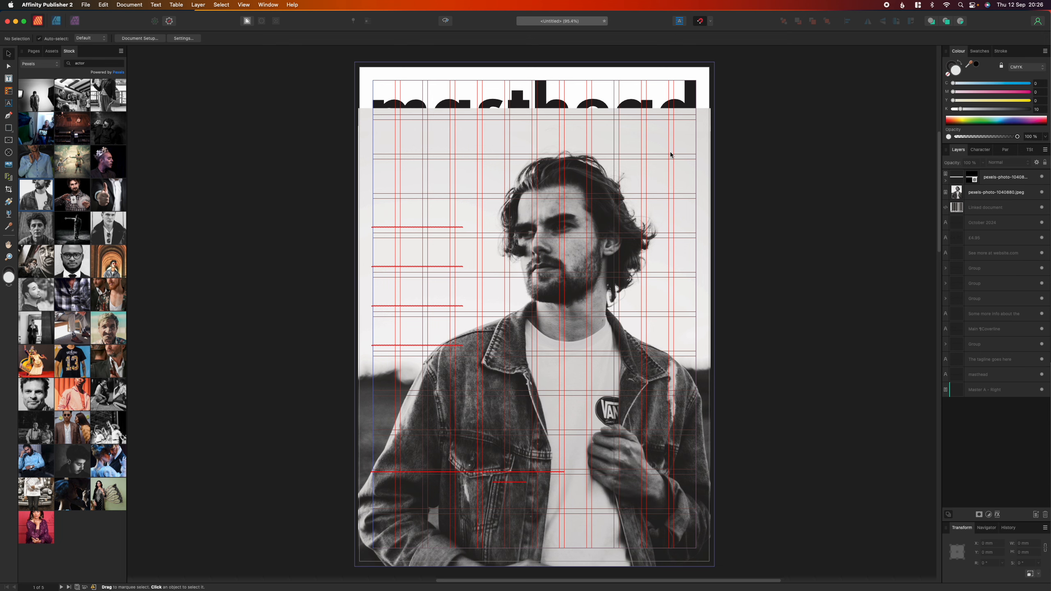
# Step: Preview the cover without guides, lower the background strip slightly and stretch it up to the page's top edge, about 42 mm high
pyautogui.press('w')
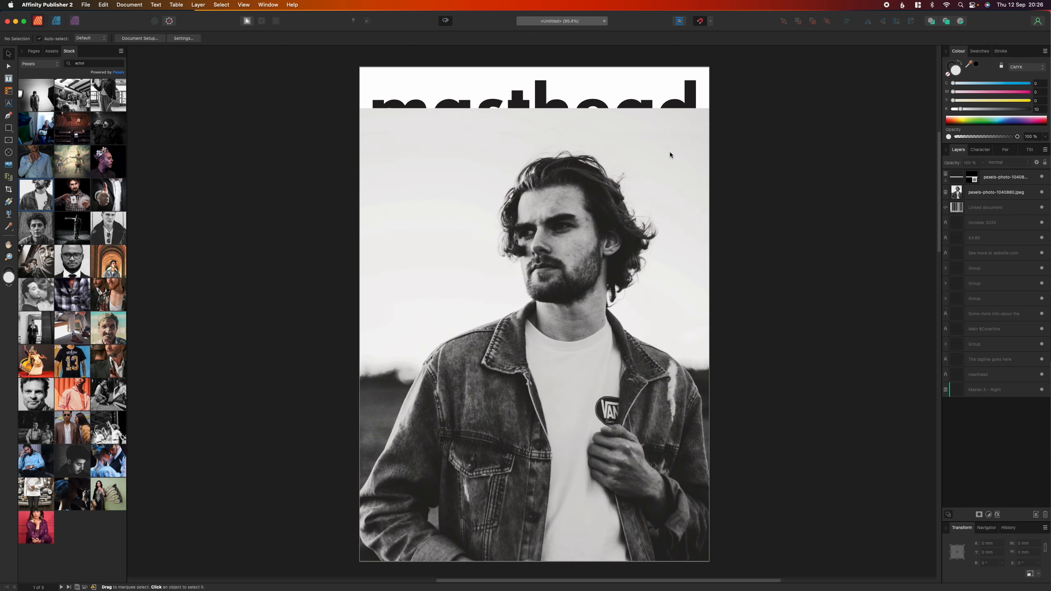
pyautogui.press('w')
pyautogui.press('w')
pyautogui.moveTo(647, 117); pyautogui.dragTo(646, 125)
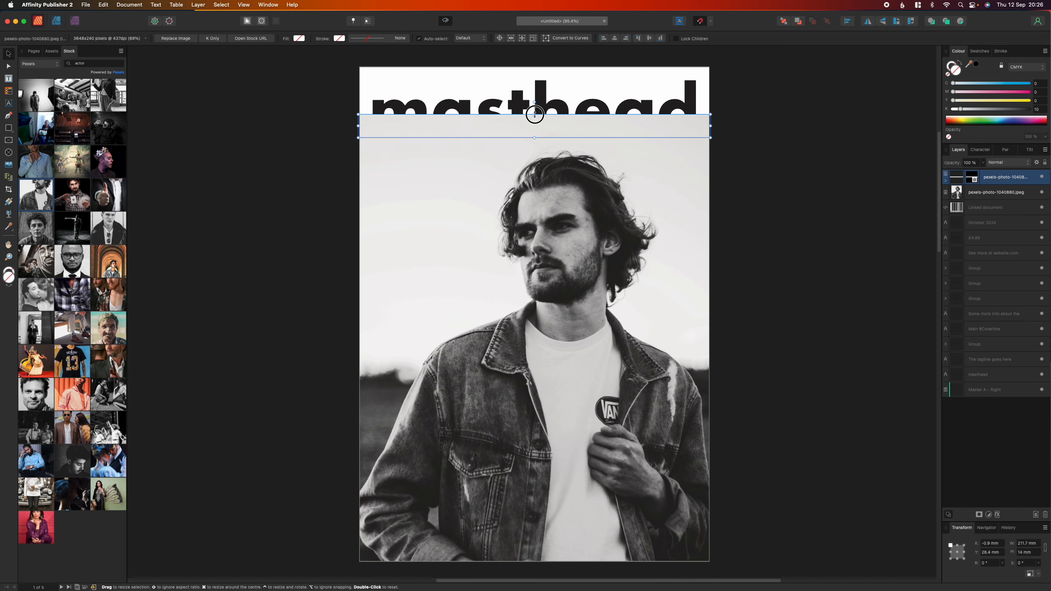
pyautogui.moveTo(535, 114); pyautogui.dragTo(526, 67)
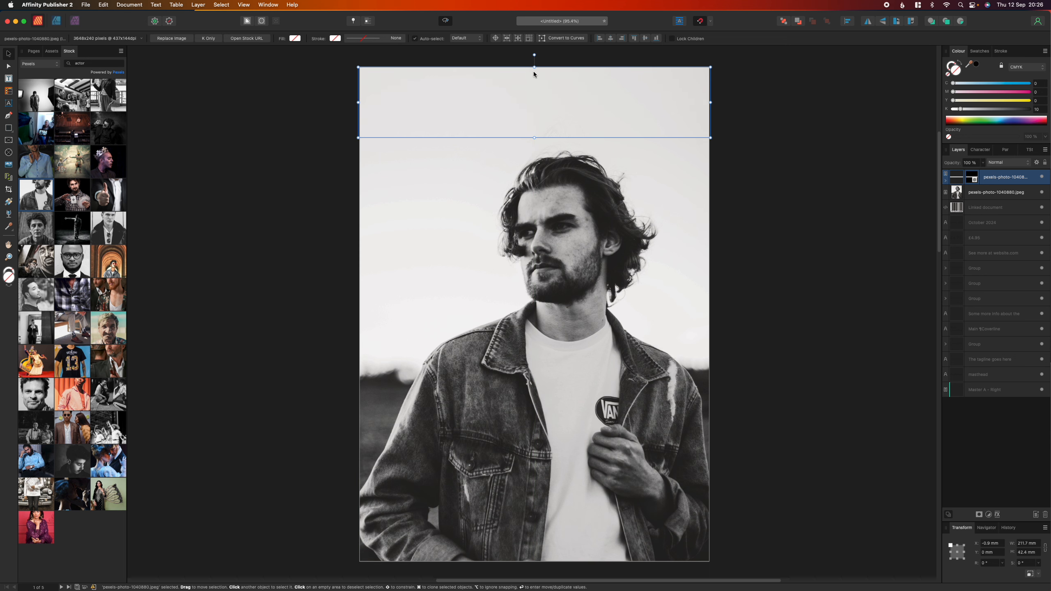
pyautogui.click(786, 181)
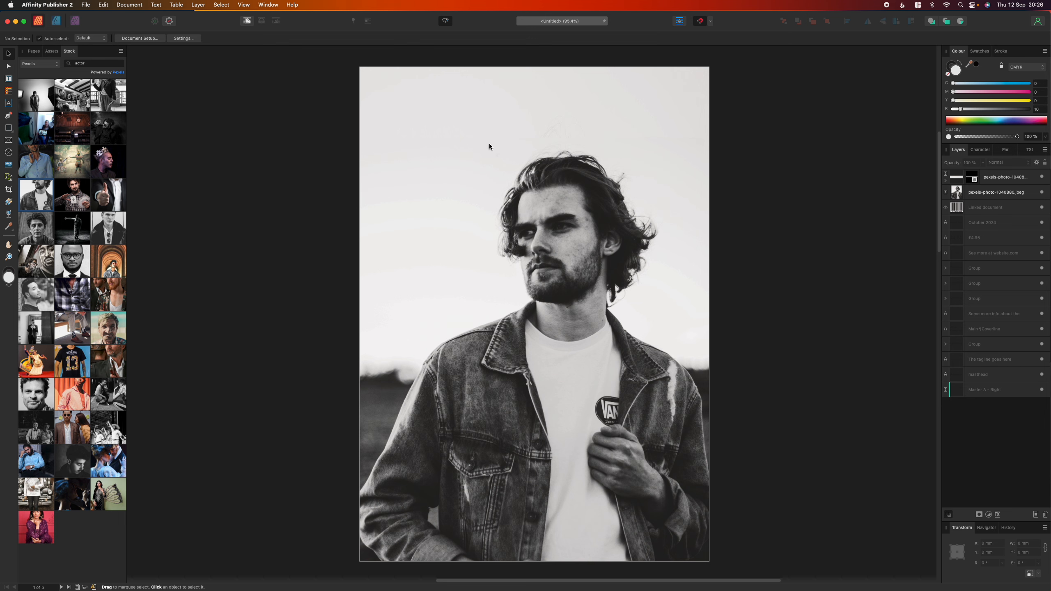
# Step: Group the stretched background strip with the main photo and nudge the group right and up to X 0 mm, Y -1.5 mm
pyautogui.click(400, 93)
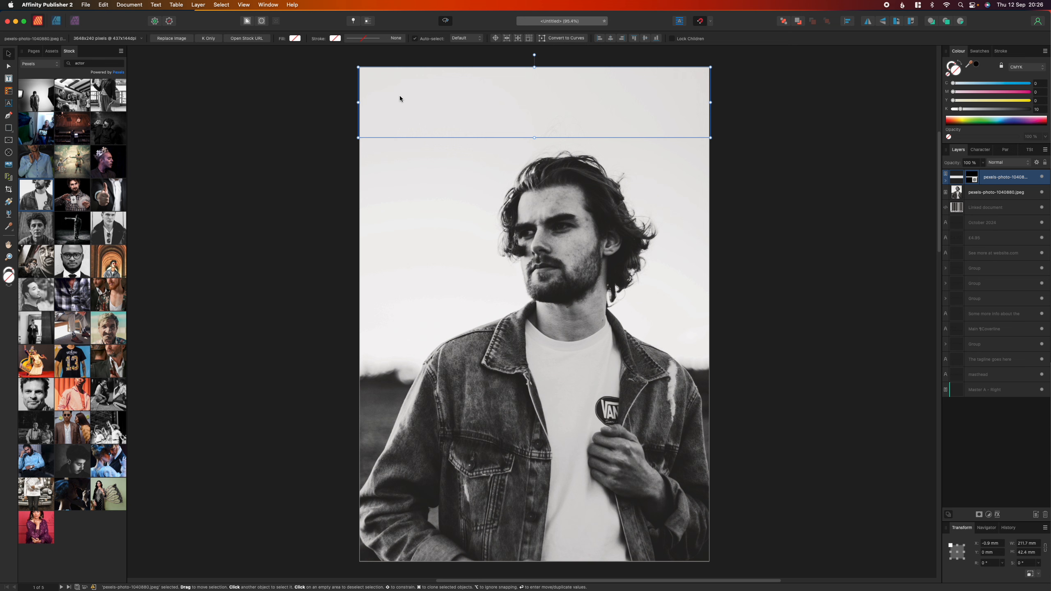
pyautogui.keyDown('shift'); pyautogui.click(439, 187); pyautogui.keyUp('shift')
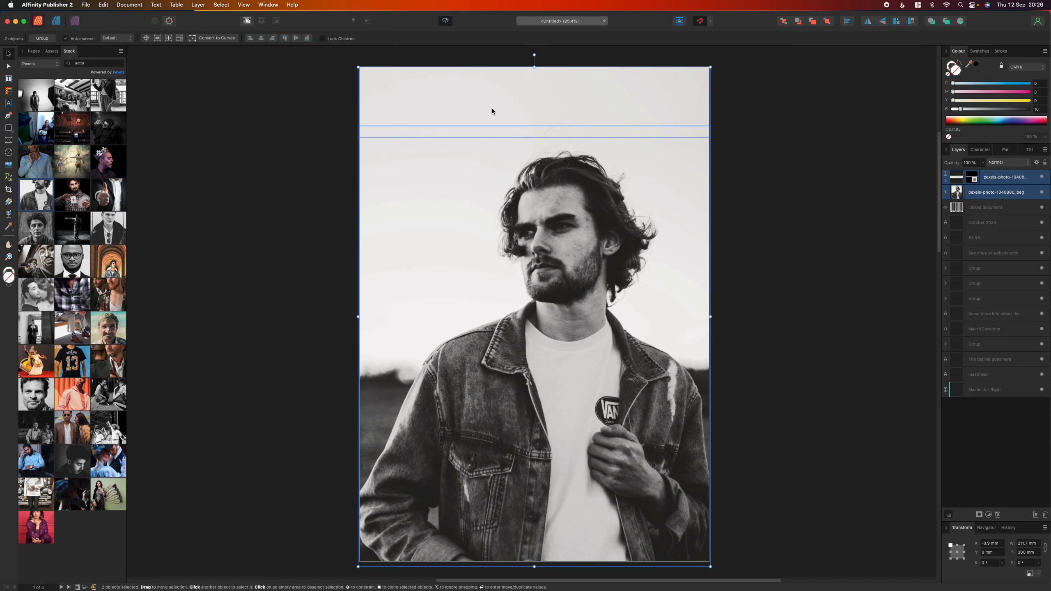
pyautogui.click(336, 134)
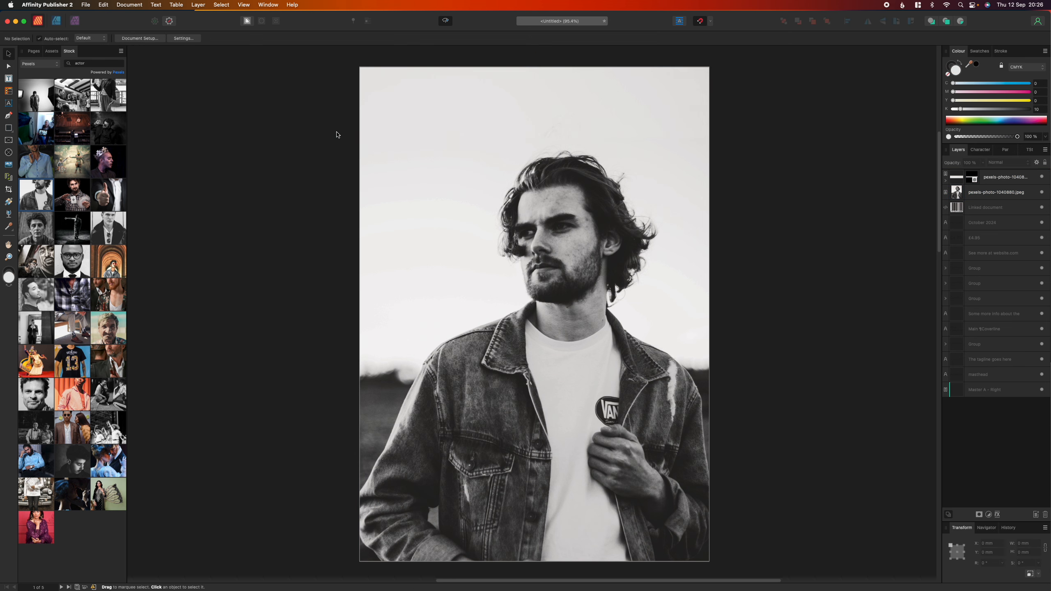
pyautogui.click(384, 103)
pyautogui.keyDown('shift'); pyautogui.click(416, 184); pyautogui.keyUp('shift')
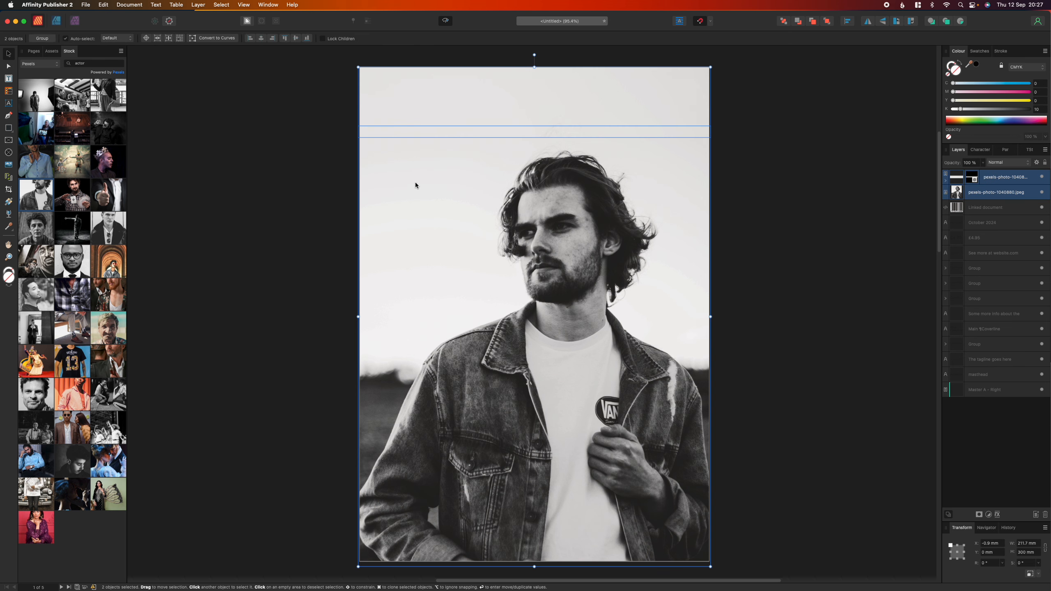
pyautogui.press('super+g')
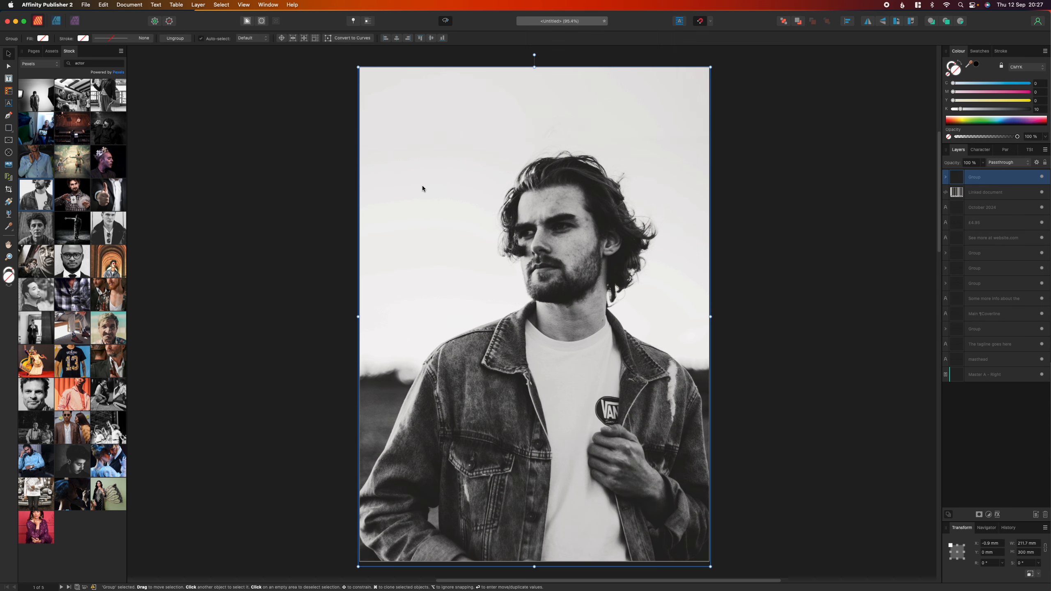
pyautogui.moveTo(632, 113)
pyautogui.mouseDown()
pyautogui.moveTo(407, 116)
pyautogui.moveTo(637, 110)
pyautogui.mouseUp()
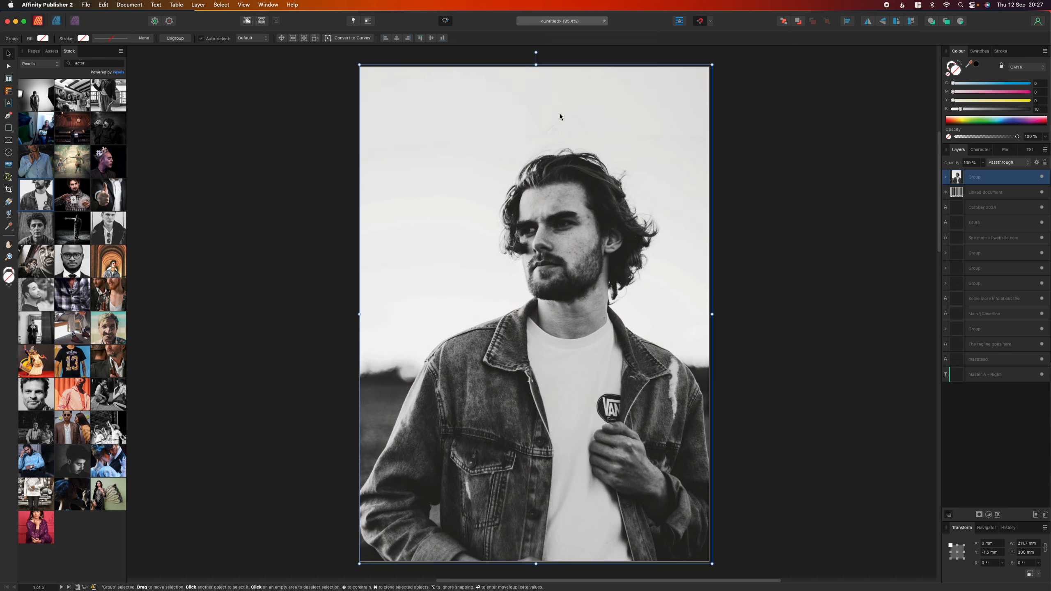
# Step: Send the photo group to the back, behind all the cover text and the barcode
pyautogui.rightClick(527, 121)
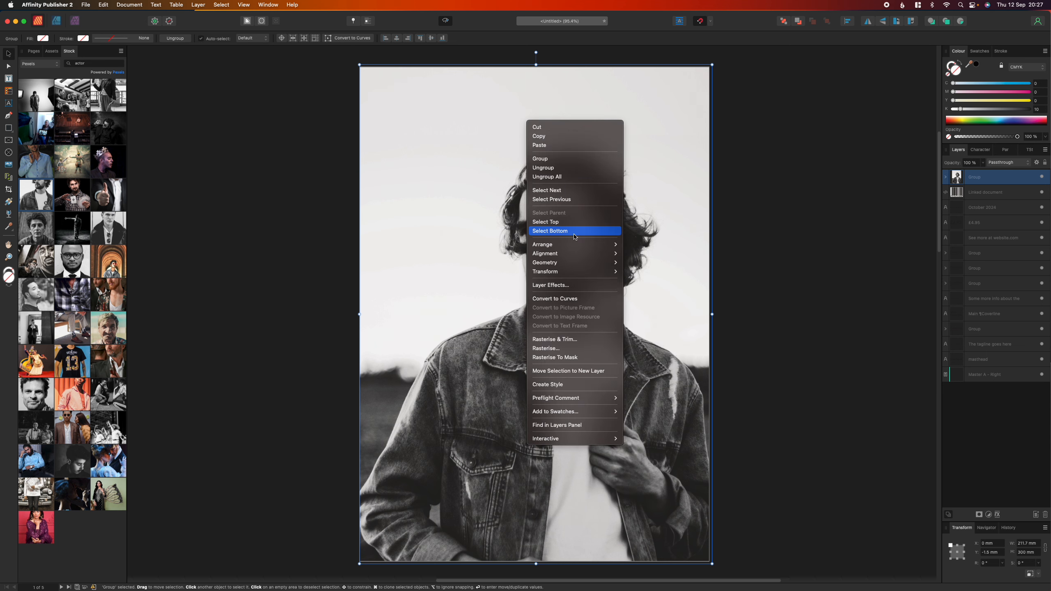
pyautogui.moveTo(580, 245)
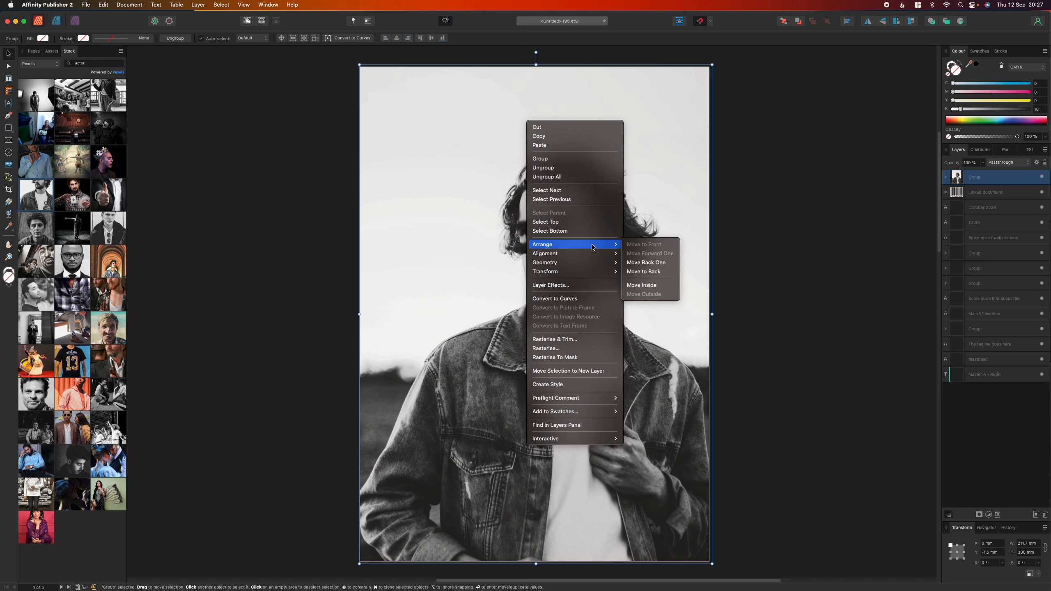
pyautogui.click(672, 273)
pyautogui.click(762, 249)
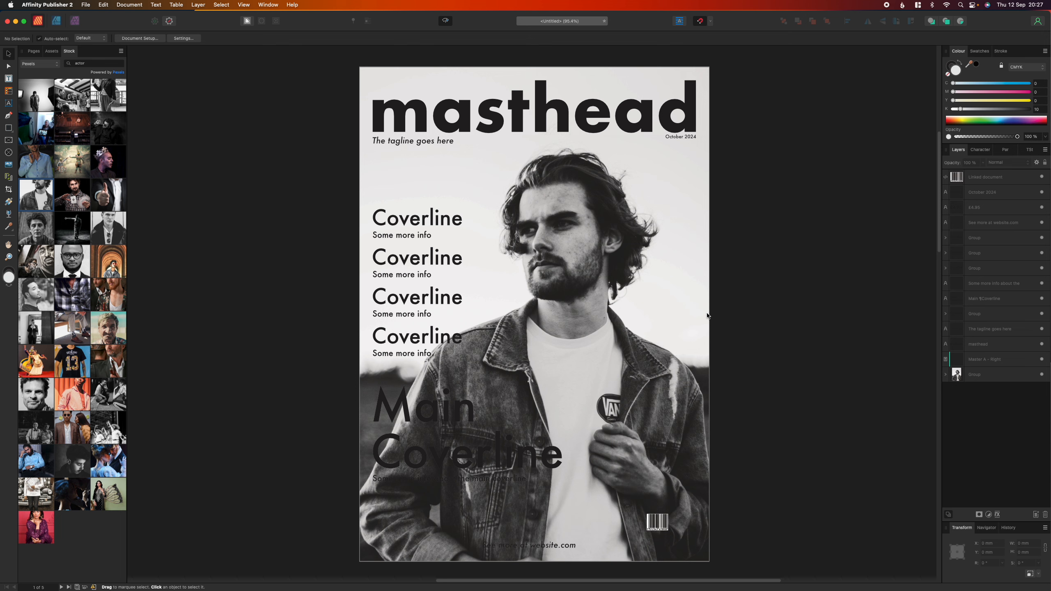
# Step: Show the guides again and move all four coverline groups up clear of the jacket, the first to about Y 73 mm
pyautogui.press('w')
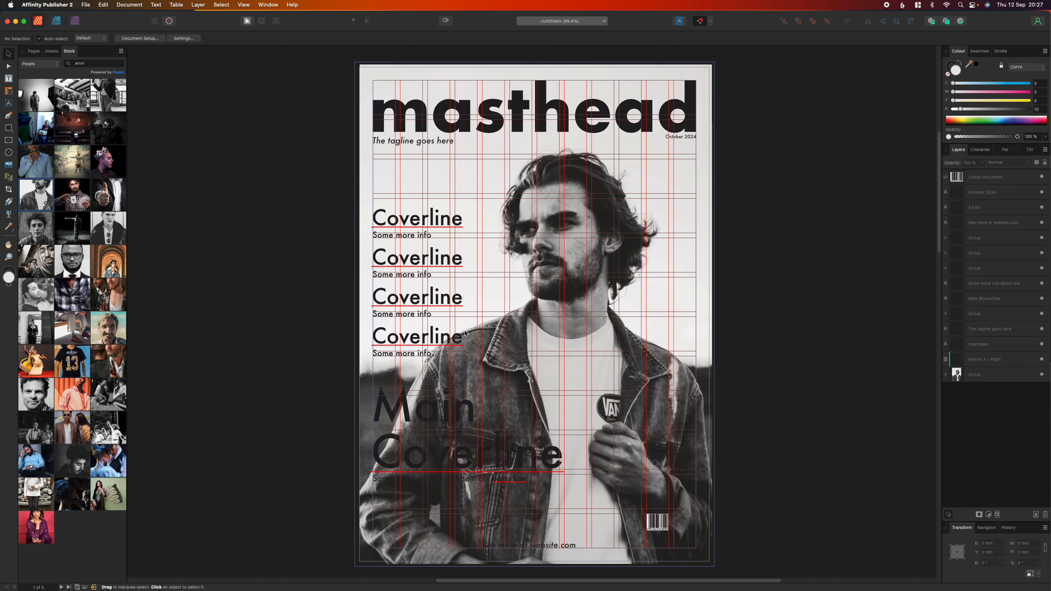
pyautogui.moveTo(420, 232); pyautogui.dragTo(418, 205)
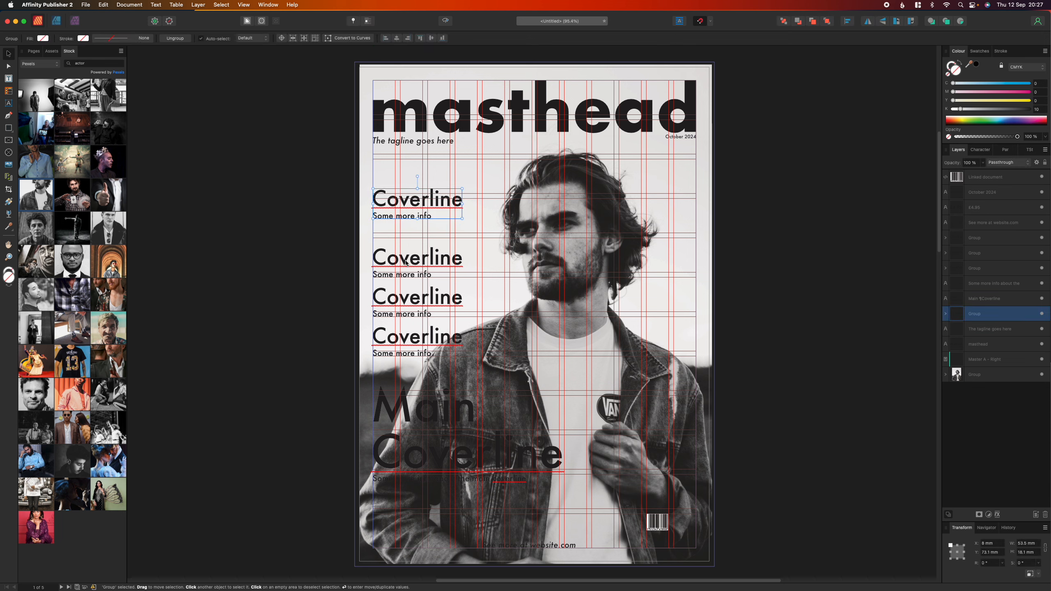
pyautogui.moveTo(408, 264); pyautogui.dragTo(407, 240)
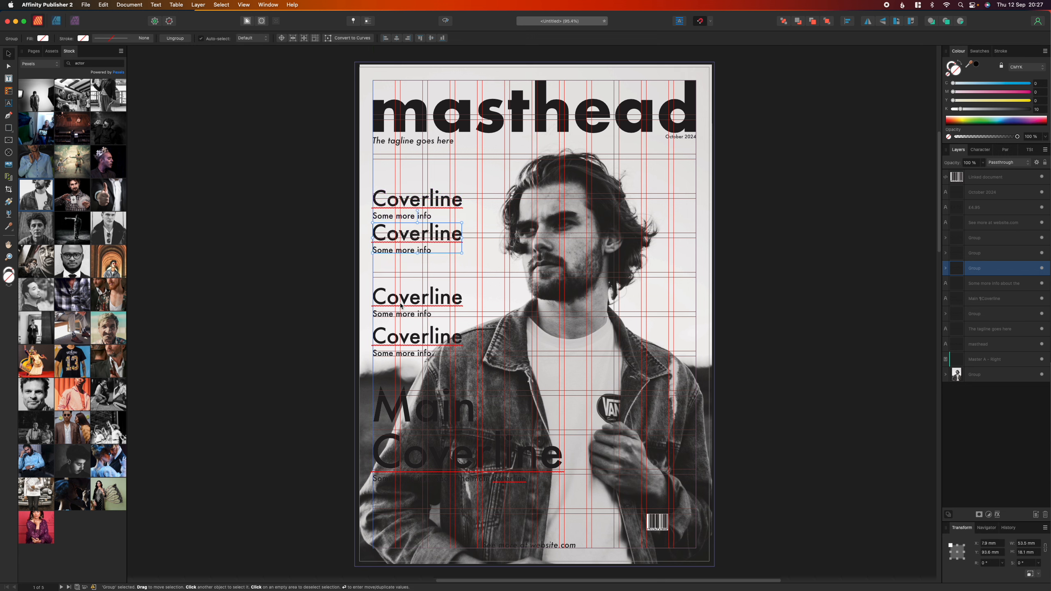
pyautogui.moveTo(403, 302); pyautogui.dragTo(402, 282)
pyautogui.moveTo(404, 341); pyautogui.dragTo(404, 321)
pyautogui.click(283, 280)
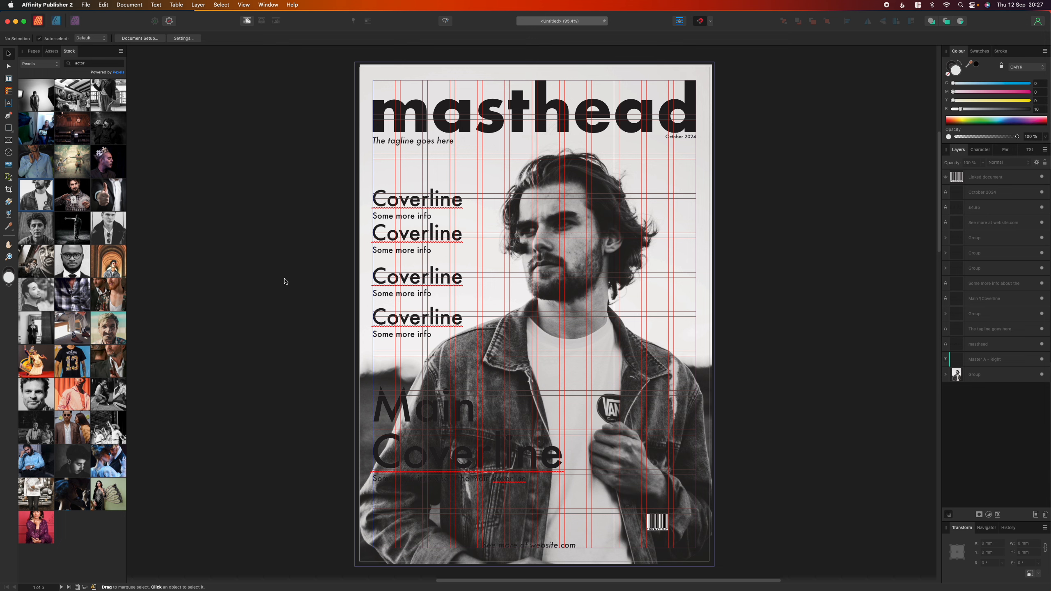
# Step: Fine-tune the four coverline groups upward with equal gaps along the left margin, at about Y 67, 90.6, 114.3 and 138 mm
pyautogui.moveTo(390, 206); pyautogui.dragTo(390, 195)
pyautogui.moveTo(387, 239); pyautogui.dragTo(387, 234)
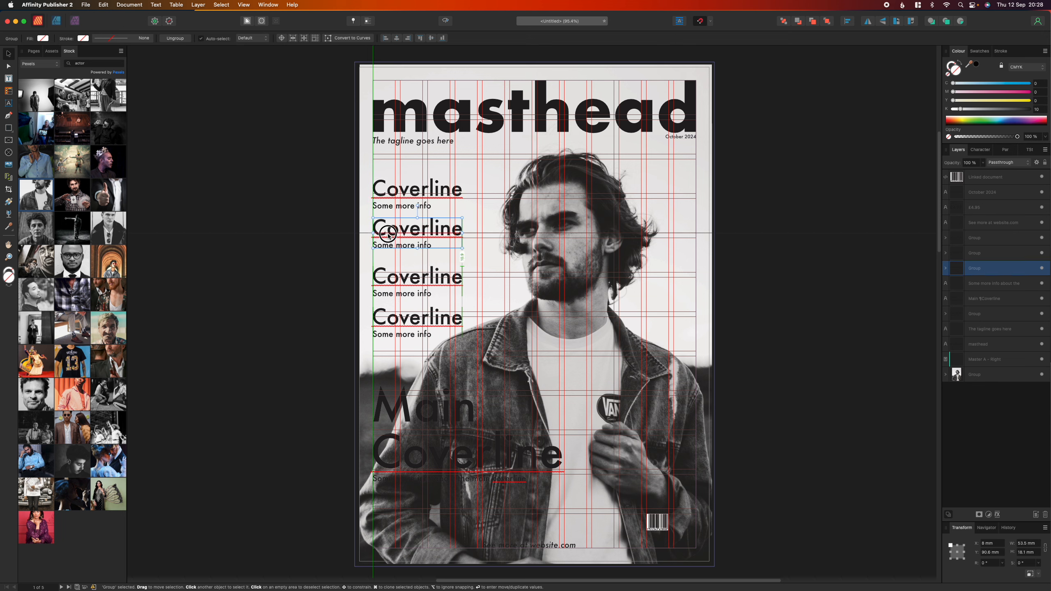
pyautogui.moveTo(388, 282); pyautogui.dragTo(387, 271)
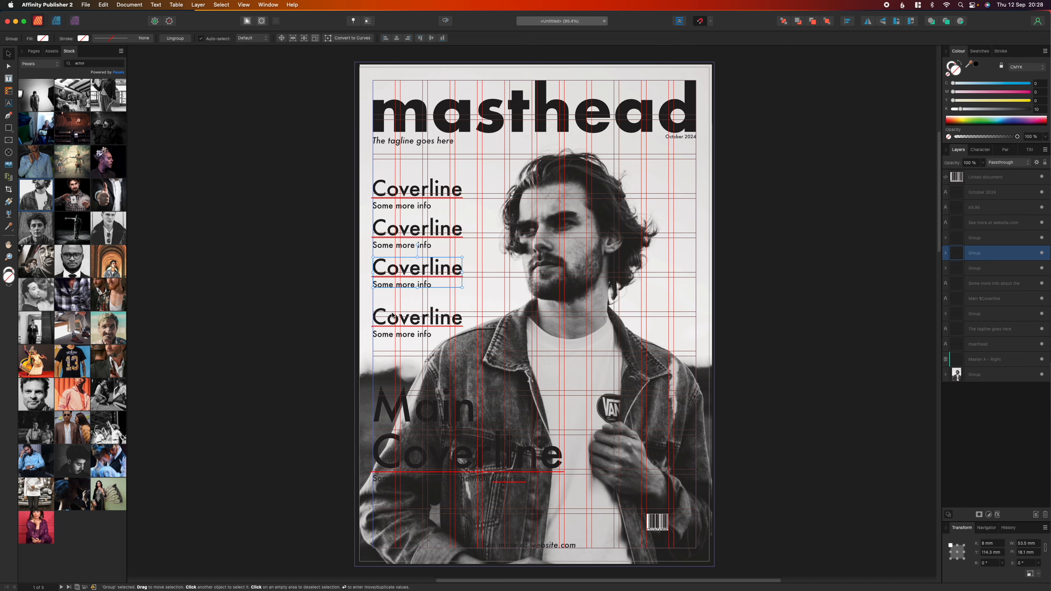
pyautogui.moveTo(391, 317); pyautogui.dragTo(392, 308)
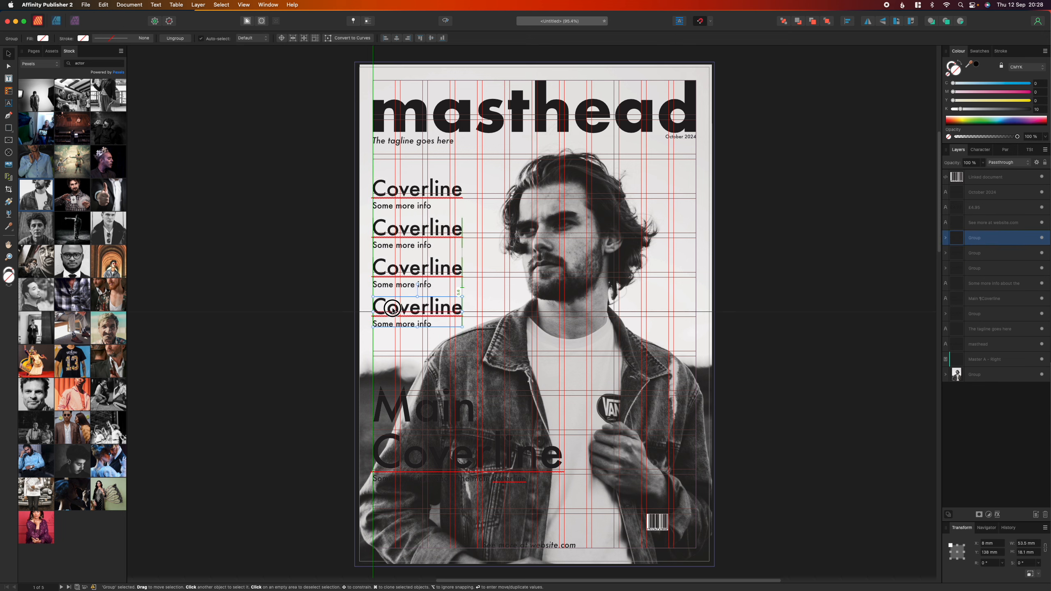
pyautogui.click(292, 298)
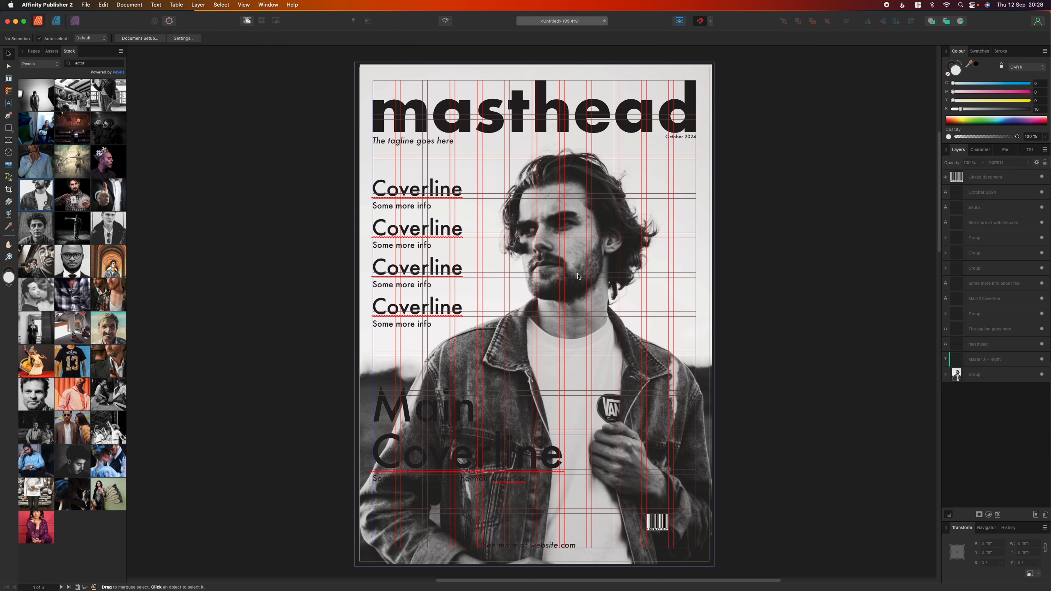
# Step: Select all four coverline groups together and space them evenly in the vertical direction
pyautogui.click(429, 196)
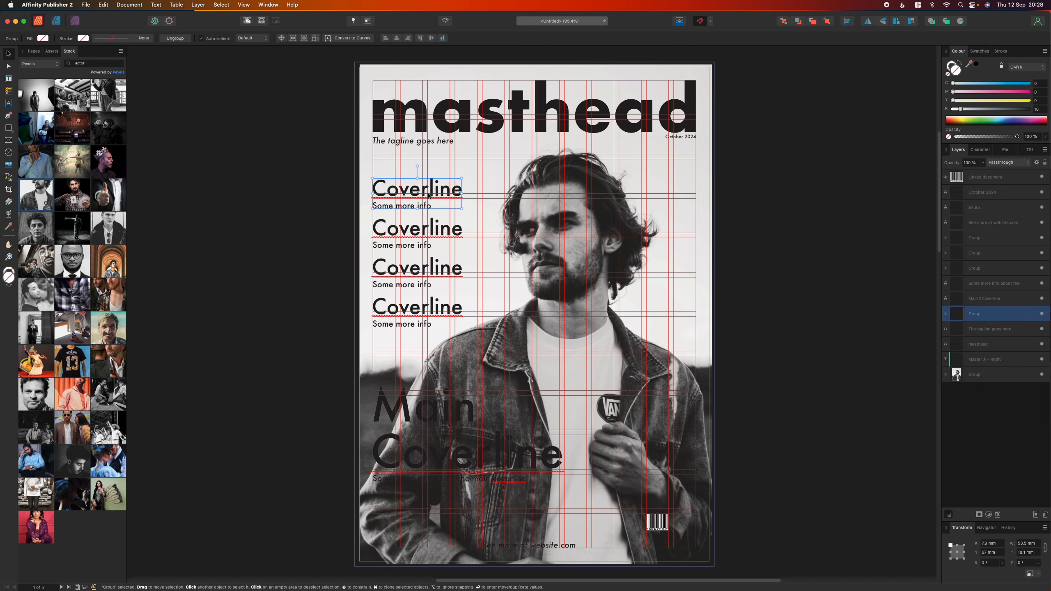
pyautogui.keyDown('shift'); pyautogui.click(391, 237); pyautogui.keyUp('shift')
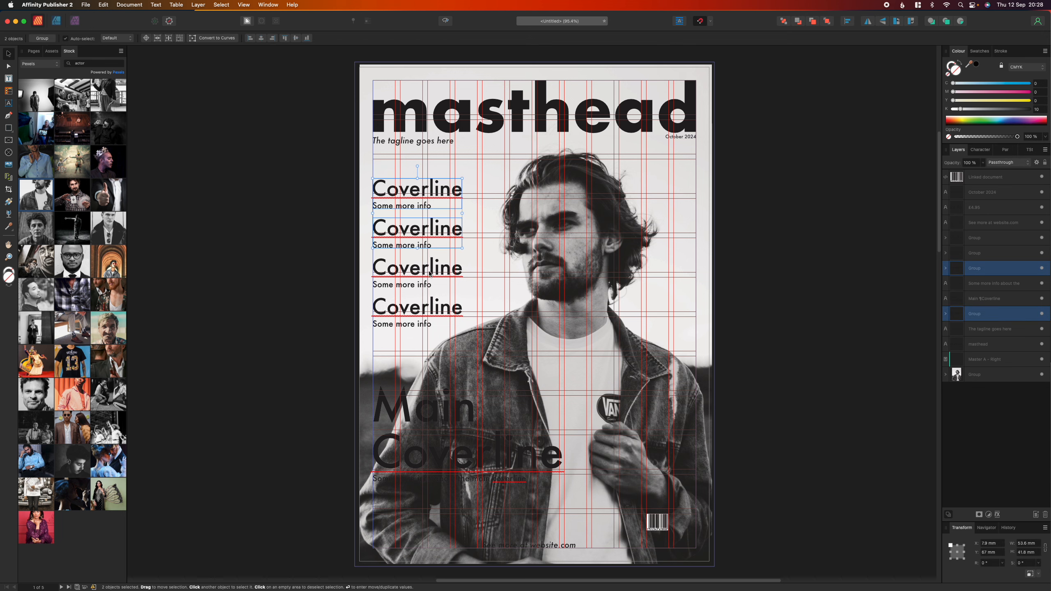
pyautogui.keyDown('shift'); pyautogui.click(412, 272); pyautogui.keyUp('shift')
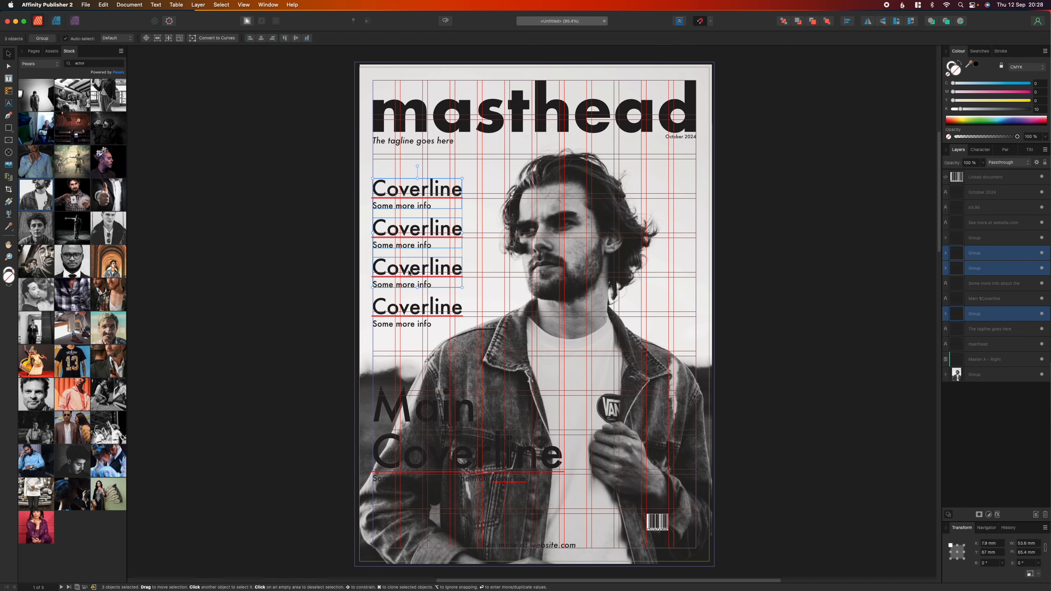
pyautogui.keyDown('shift'); pyautogui.click(408, 309); pyautogui.keyUp('shift')
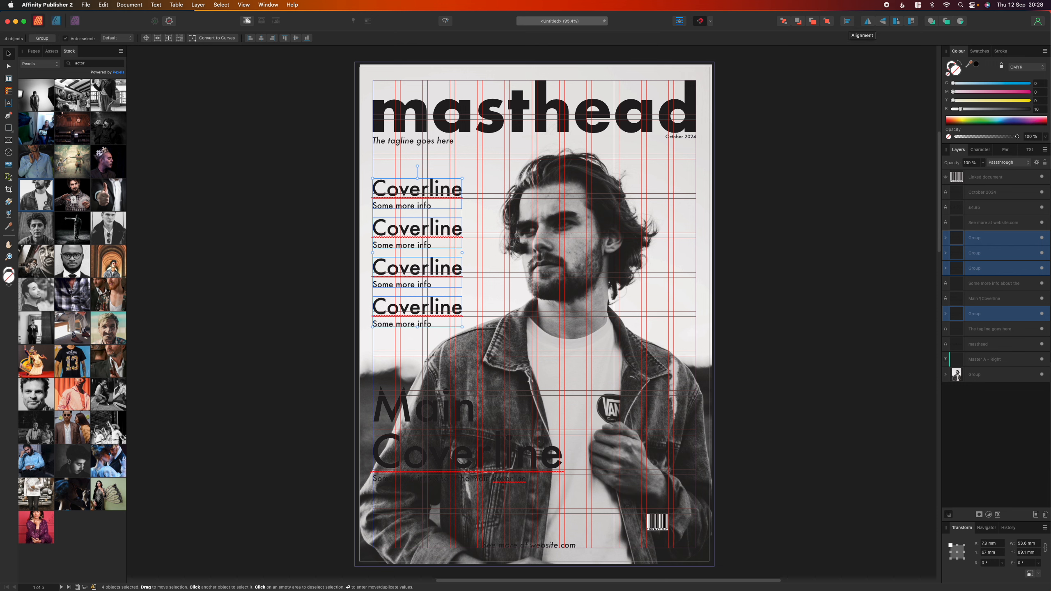
pyautogui.click(848, 23)
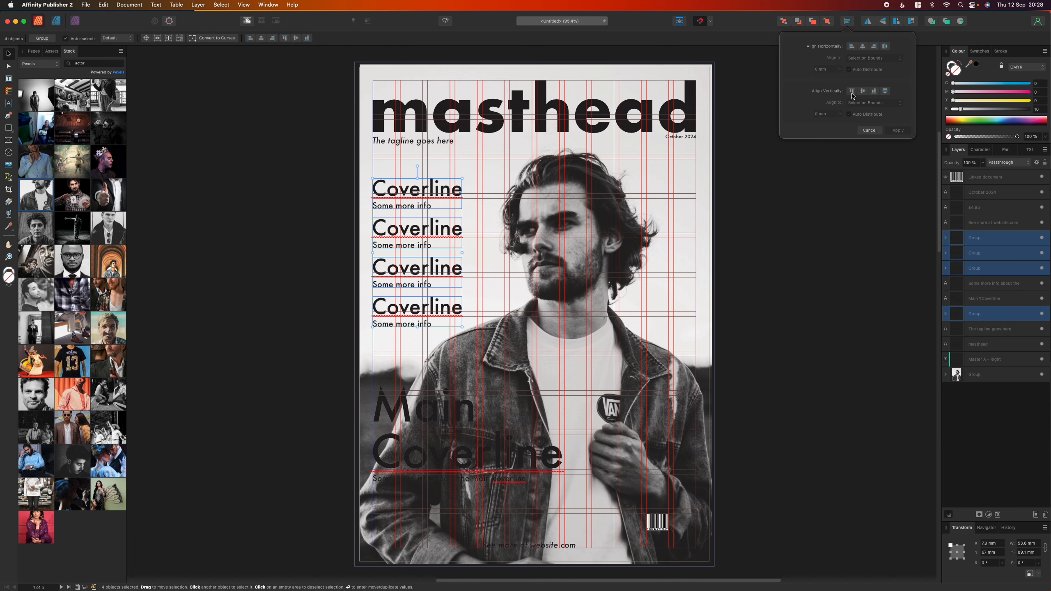
pyautogui.click(886, 92)
pyautogui.click(893, 132)
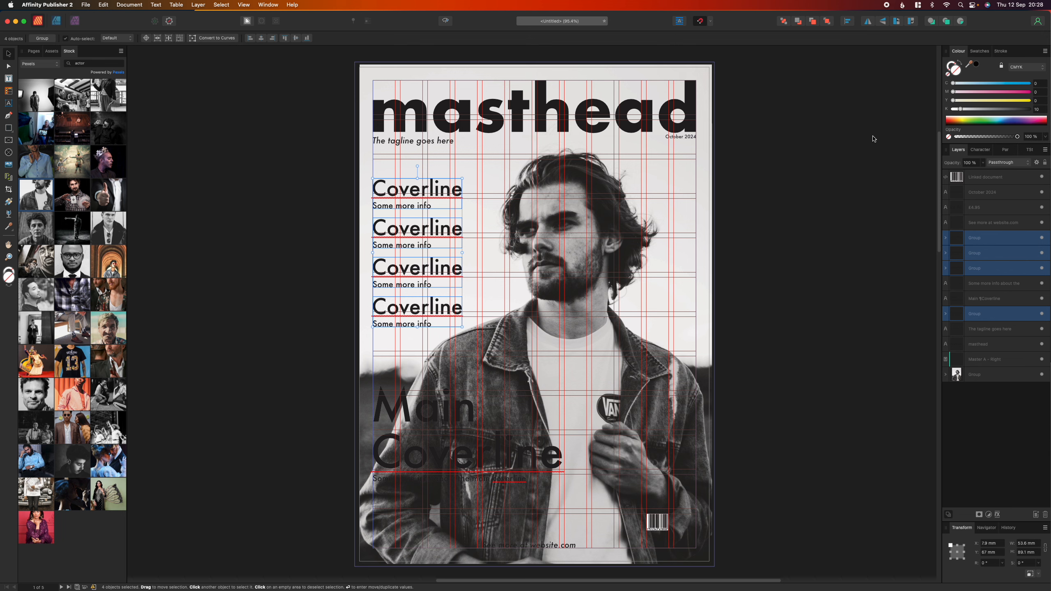
pyautogui.click(765, 183)
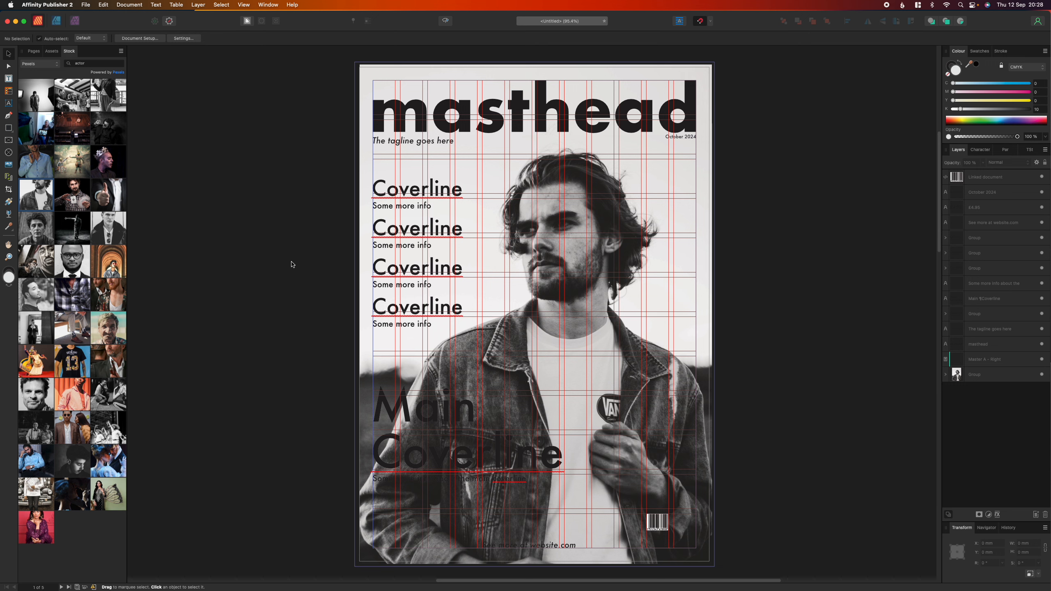
# Step: Move the second and third coverline groups slightly right and up, out of their alignment and even spacing
pyautogui.moveTo(410, 273)
pyautogui.mouseDown()
pyautogui.moveTo(409, 235)
pyautogui.moveTo(414, 267)
pyautogui.mouseUp()
pyautogui.click(407, 269)
pyautogui.click(272, 249)
pyautogui.moveTo(398, 228); pyautogui.dragTo(403, 234)
# Step: Left-align the four coverline groups to their selection bounds and distribute them evenly vertically with Auto Distribute
pyautogui.keyDown('shift'); pyautogui.click(376, 199); pyautogui.keyUp('shift')
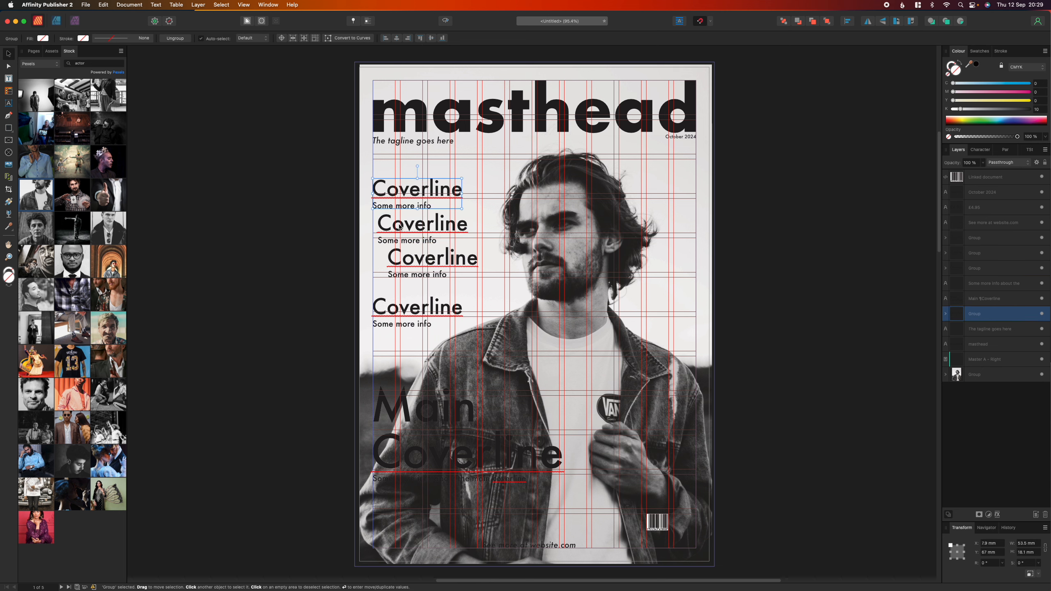
pyautogui.keyDown('shift'); pyautogui.click(418, 265); pyautogui.keyUp('shift')
pyautogui.keyDown('shift'); pyautogui.click(412, 309); pyautogui.keyUp('shift')
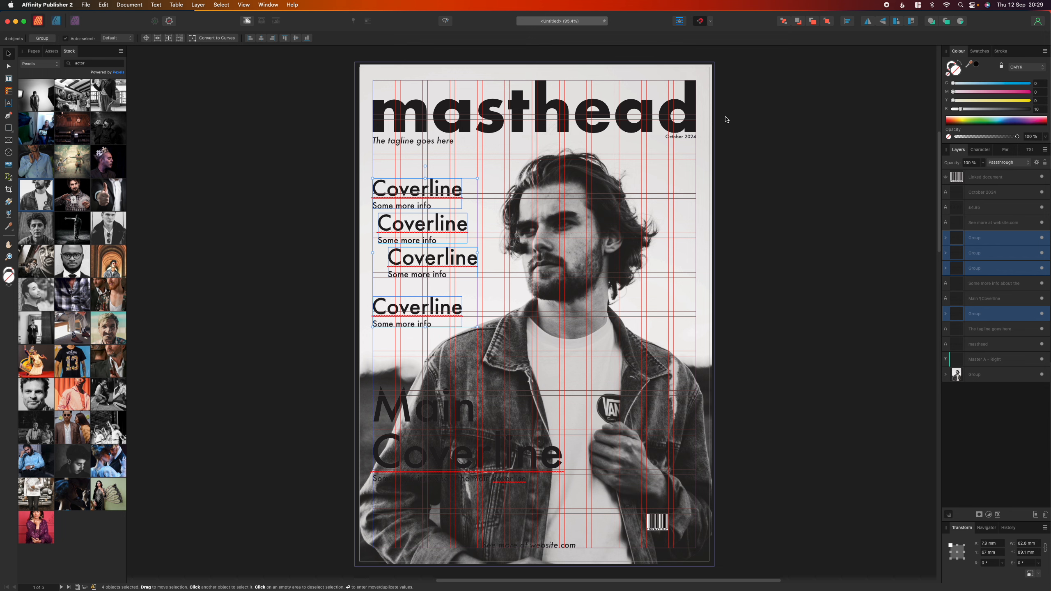
pyautogui.click(848, 23)
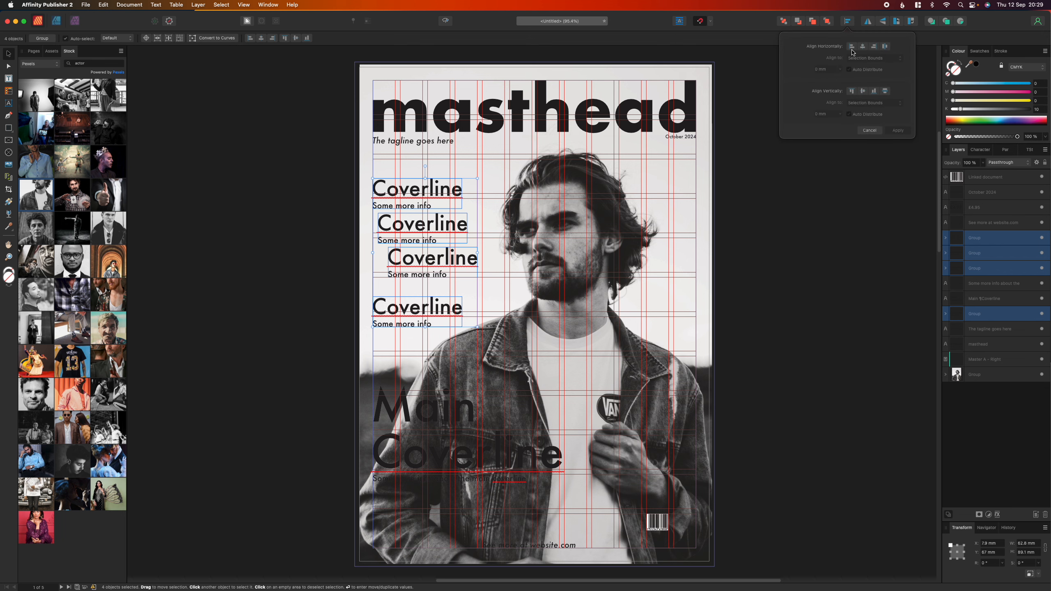
pyautogui.click(852, 47)
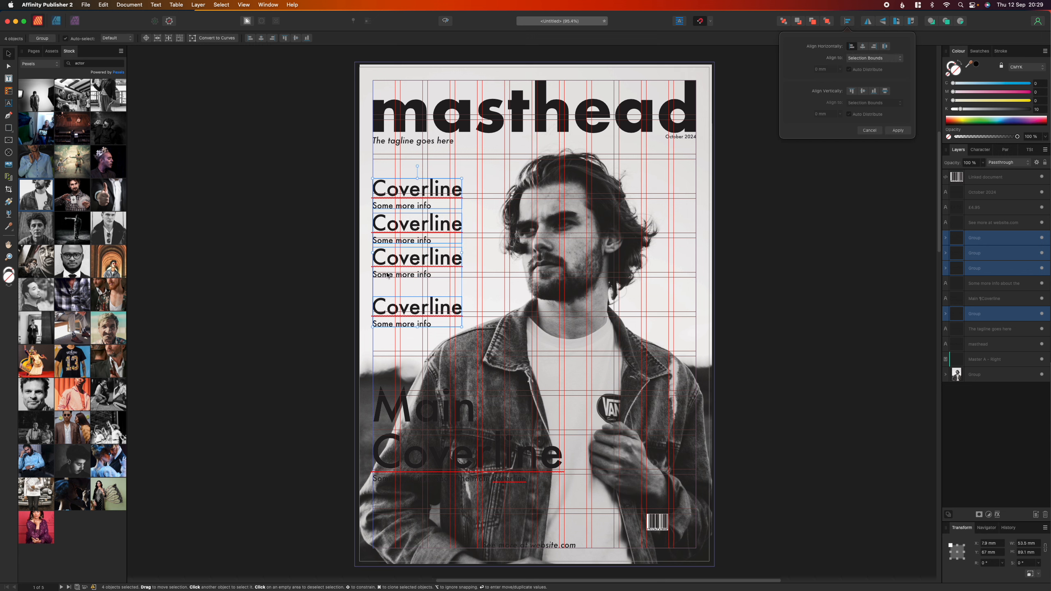
pyautogui.click(886, 92)
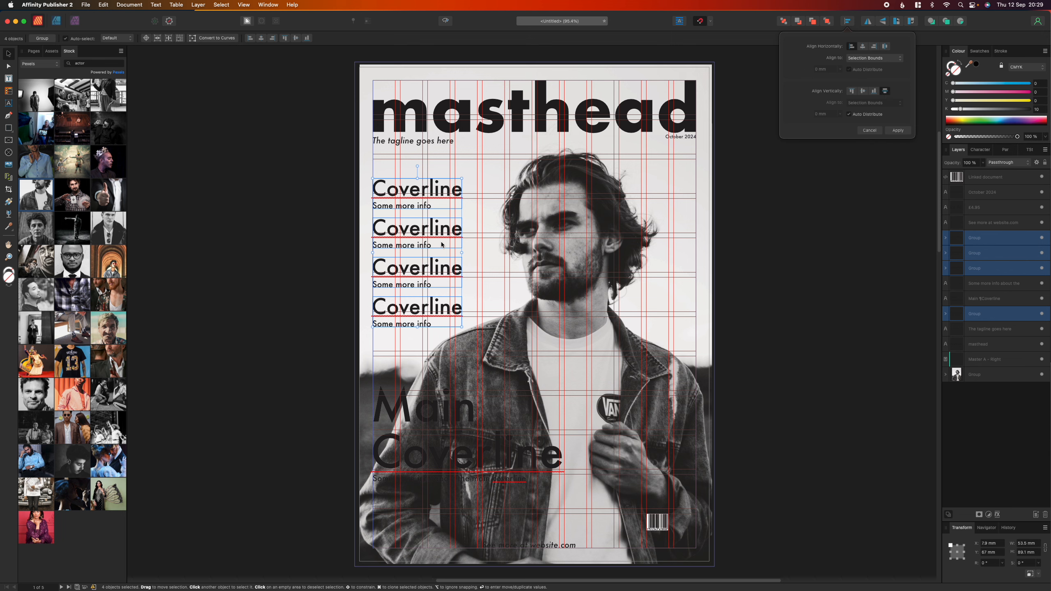
pyautogui.click(899, 133)
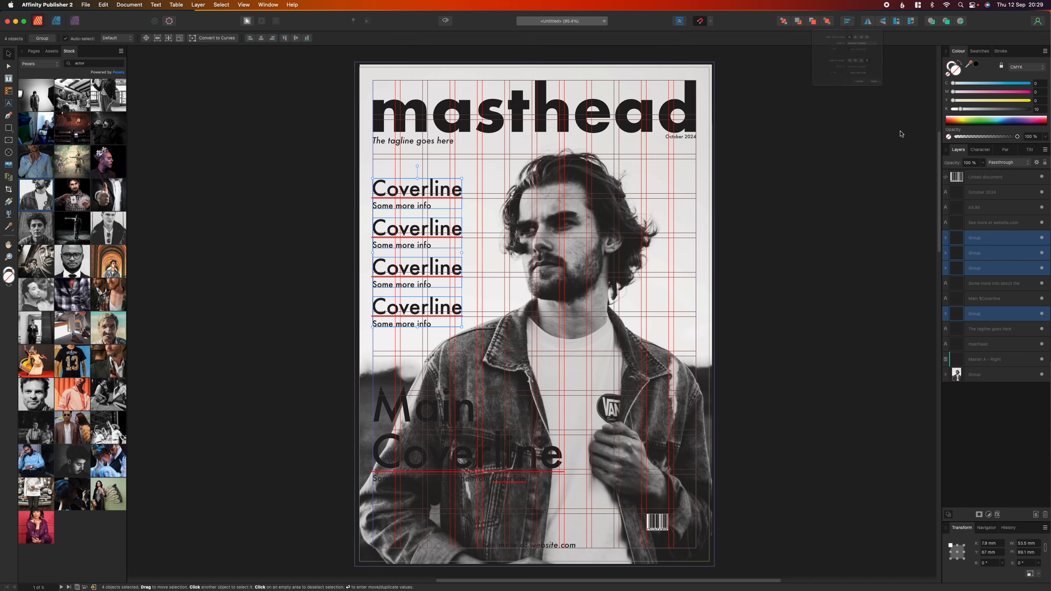
pyautogui.click(800, 194)
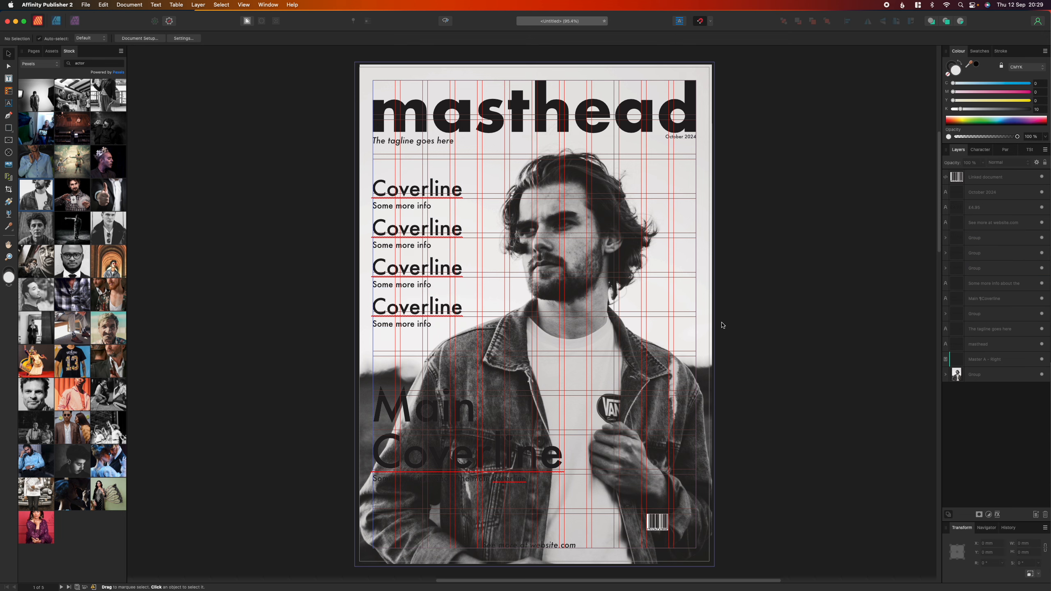